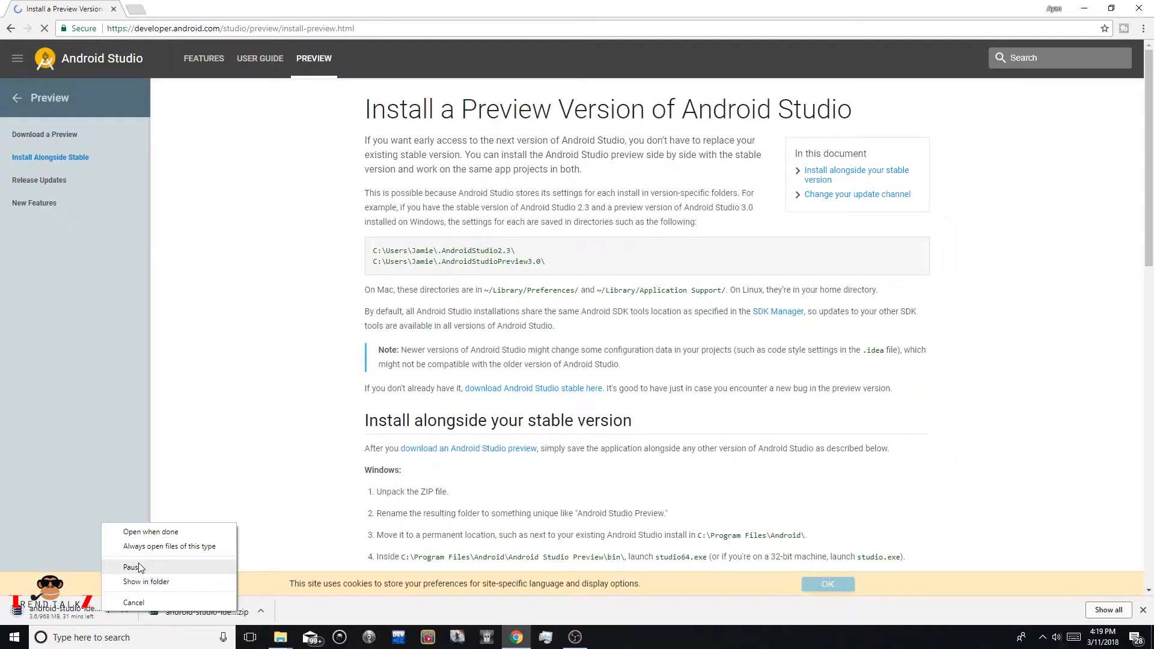
# Cancel the paused duplicate download android-studio-ide-173.4630681-windows (1).zip and remove its entry from the download history
pyautogui.click(1144, 28)
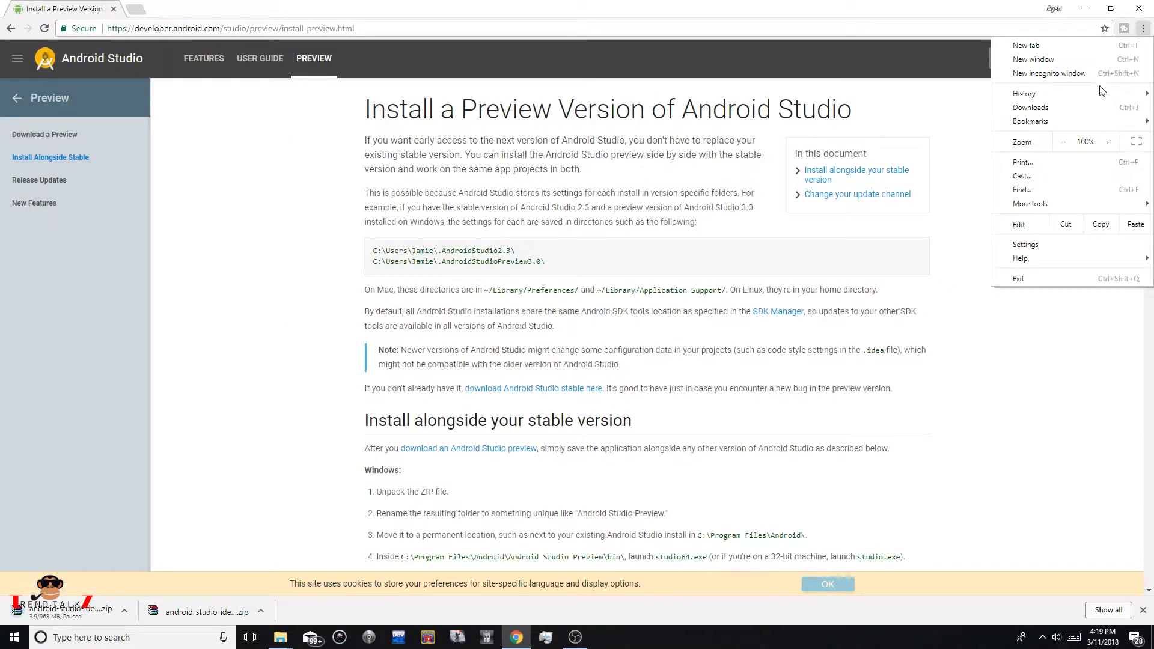
pyautogui.click(1080, 113)
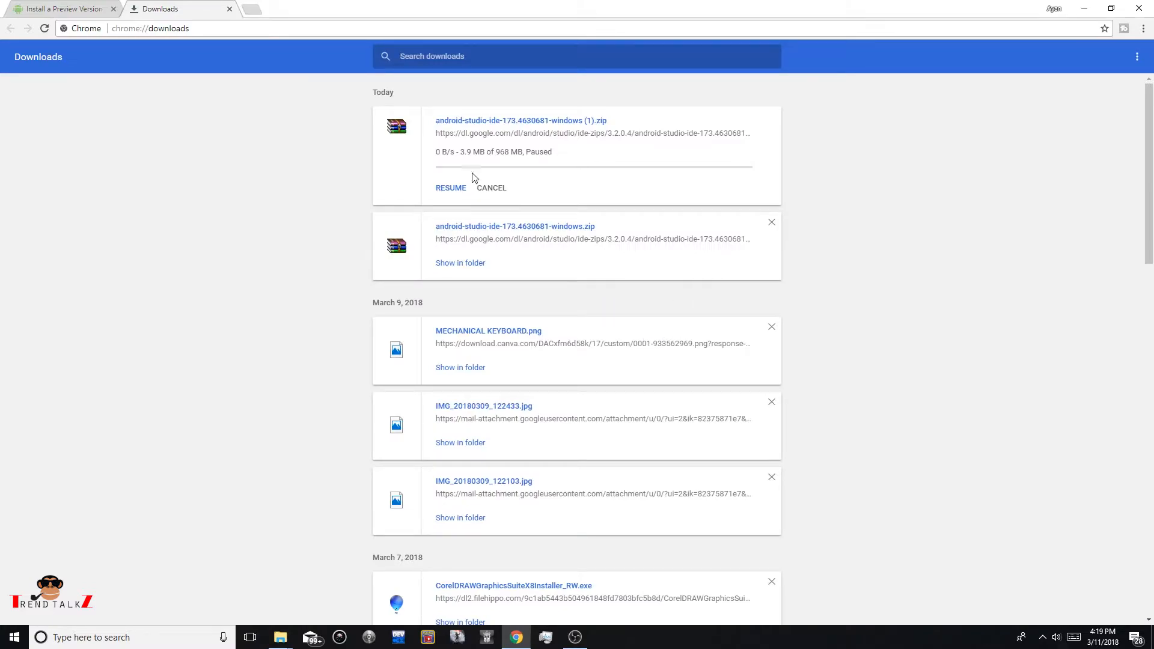
pyautogui.click(499, 188)
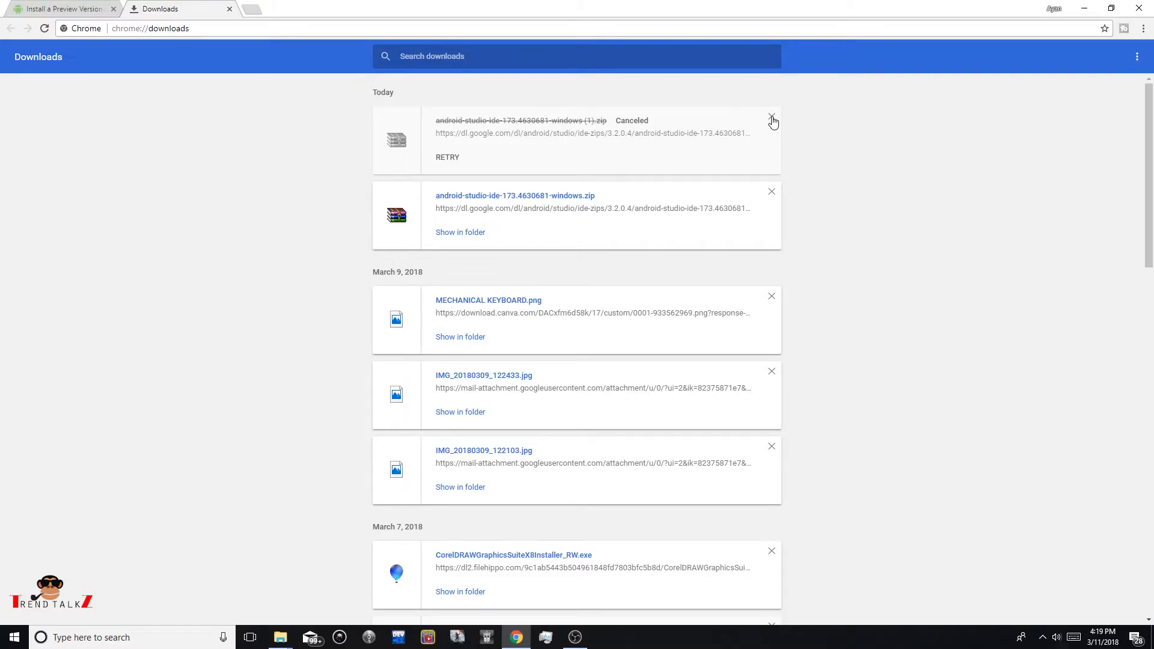
pyautogui.click(772, 117)
# Locate android-studio-ide-173.4630681-windows.zip in its download folder and extract it to the Desktop with WinRAR
pyautogui.click(467, 158)
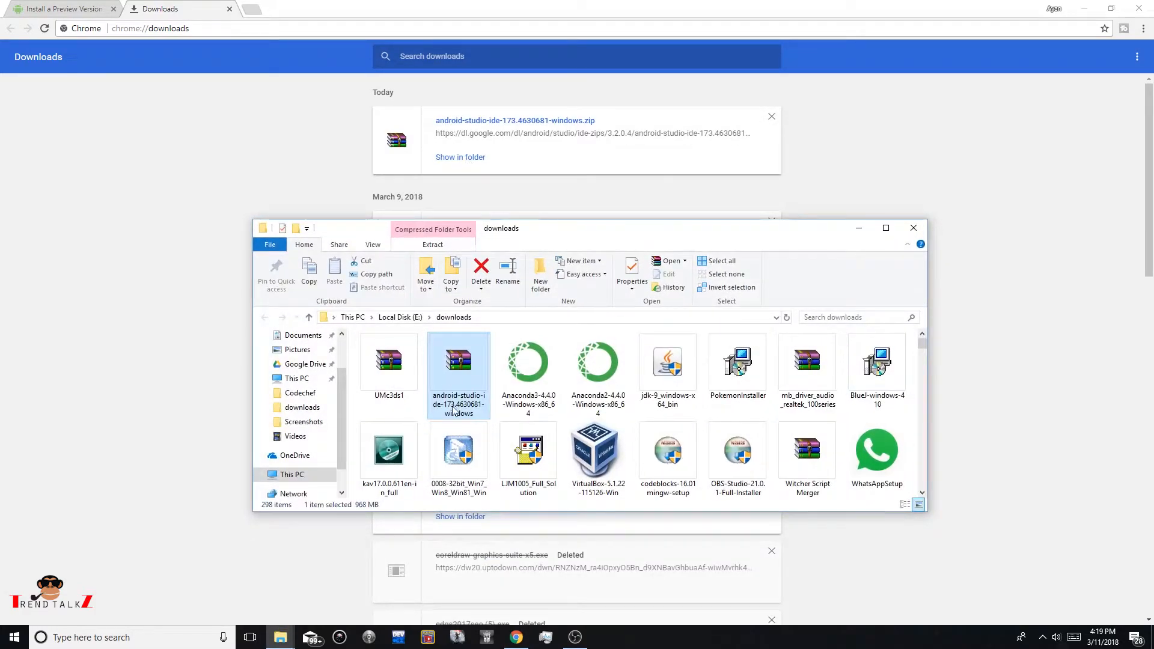
pyautogui.rightClick(452, 365)
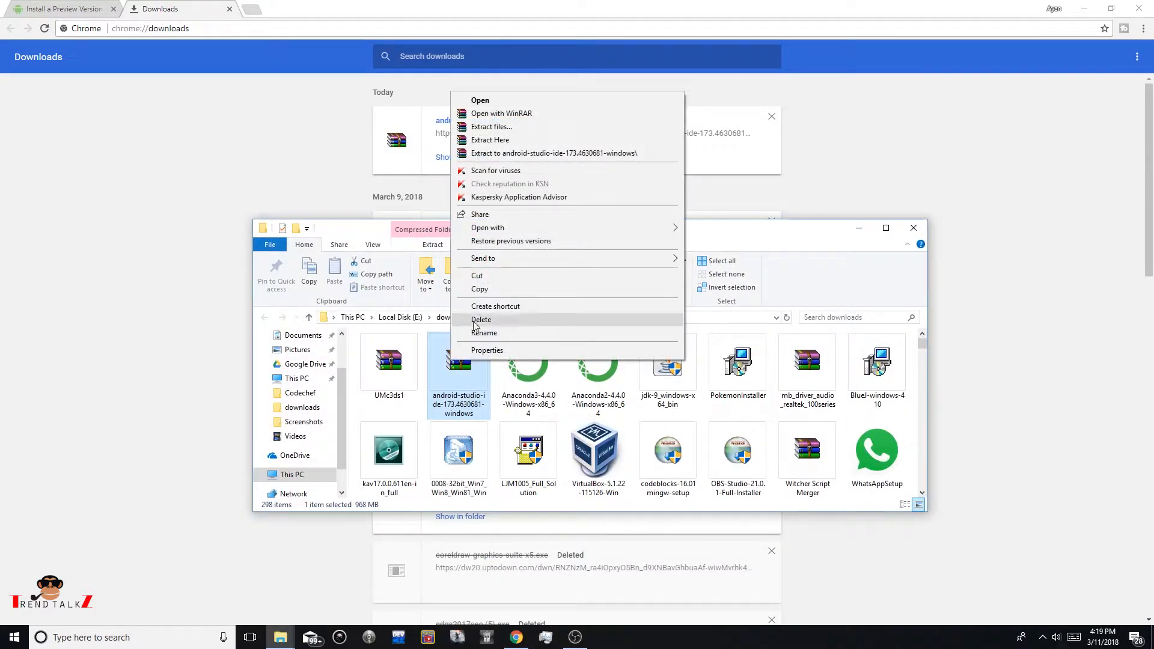
pyautogui.click(505, 127)
pyautogui.click(604, 247)
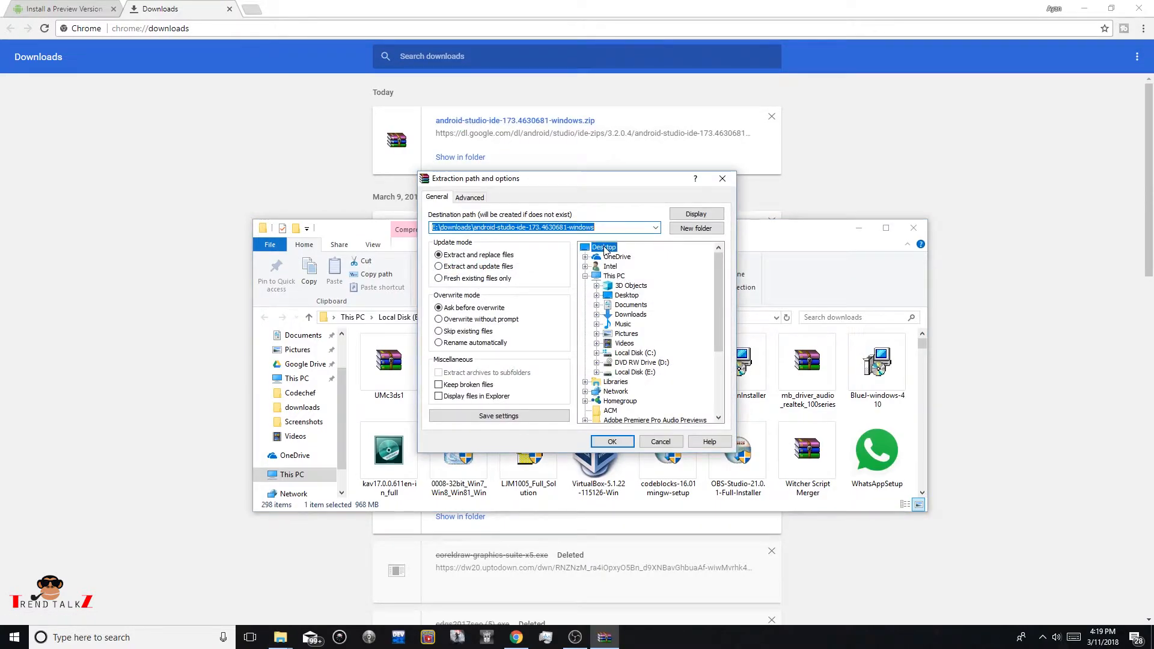
pyautogui.click(612, 441)
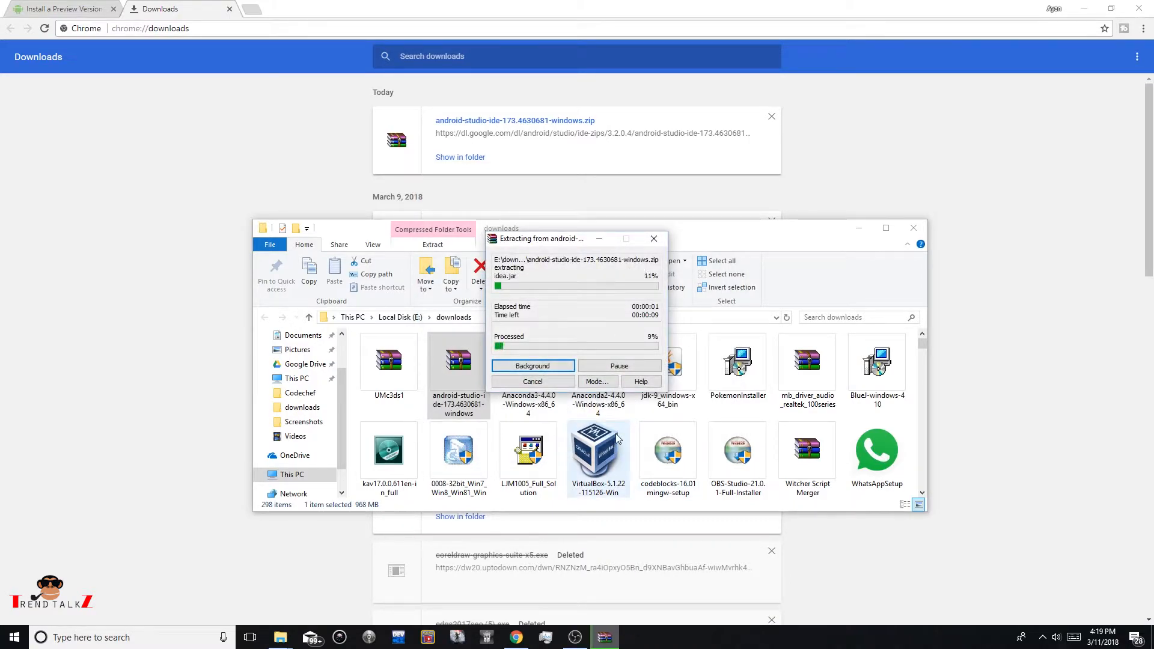
# Minimize the open windows and move the extracted android-studio folder to the head of the last column of desktop icons
pyautogui.click(855, 232)
pyautogui.click(856, 232)
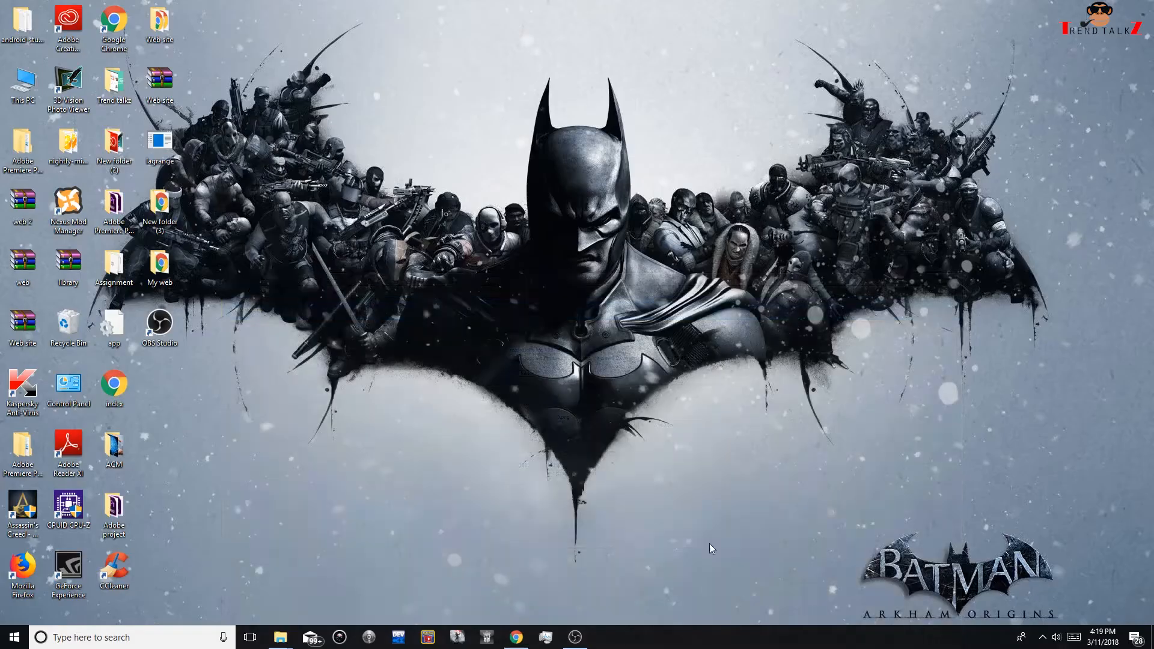
pyautogui.click(517, 638)
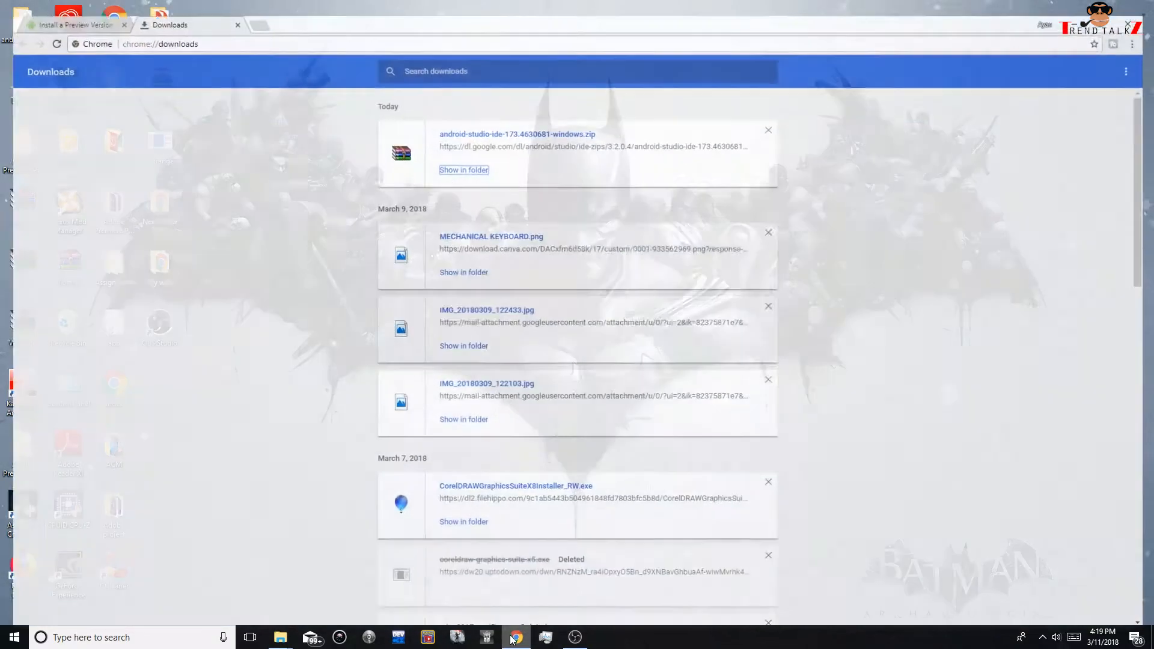
pyautogui.click(517, 638)
pyautogui.moveTo(23, 21); pyautogui.dragTo(162, 28)
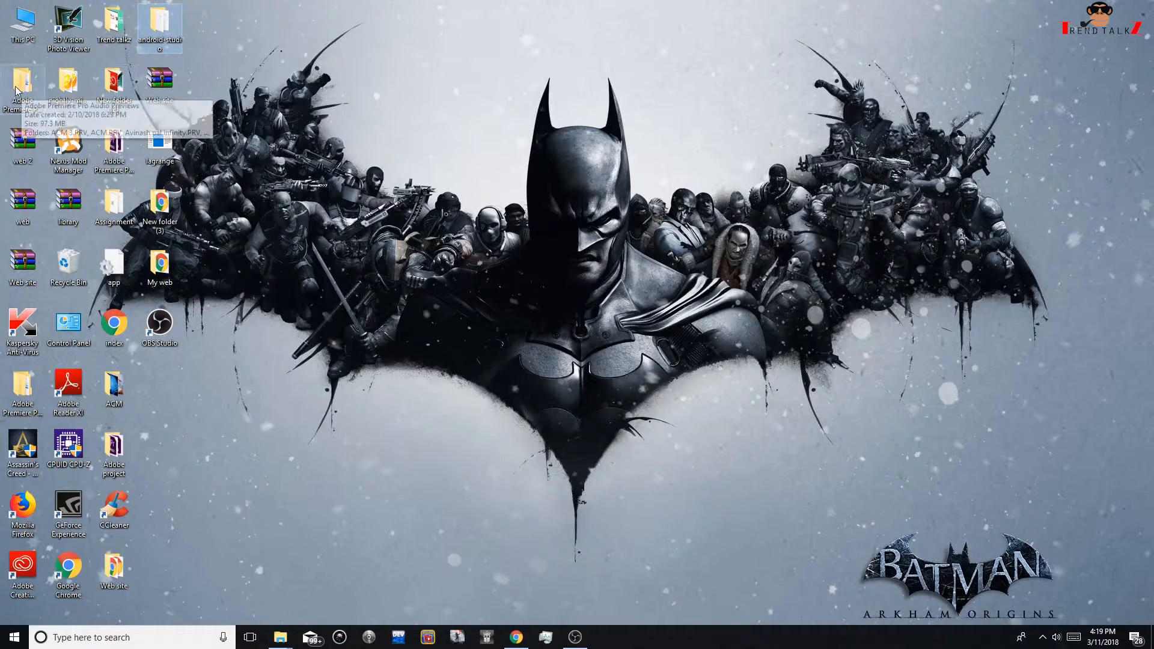
# Launch studio64 from the bin subfolder of the android-studio folder on the desktop
pyautogui.doubleClick(162, 27)
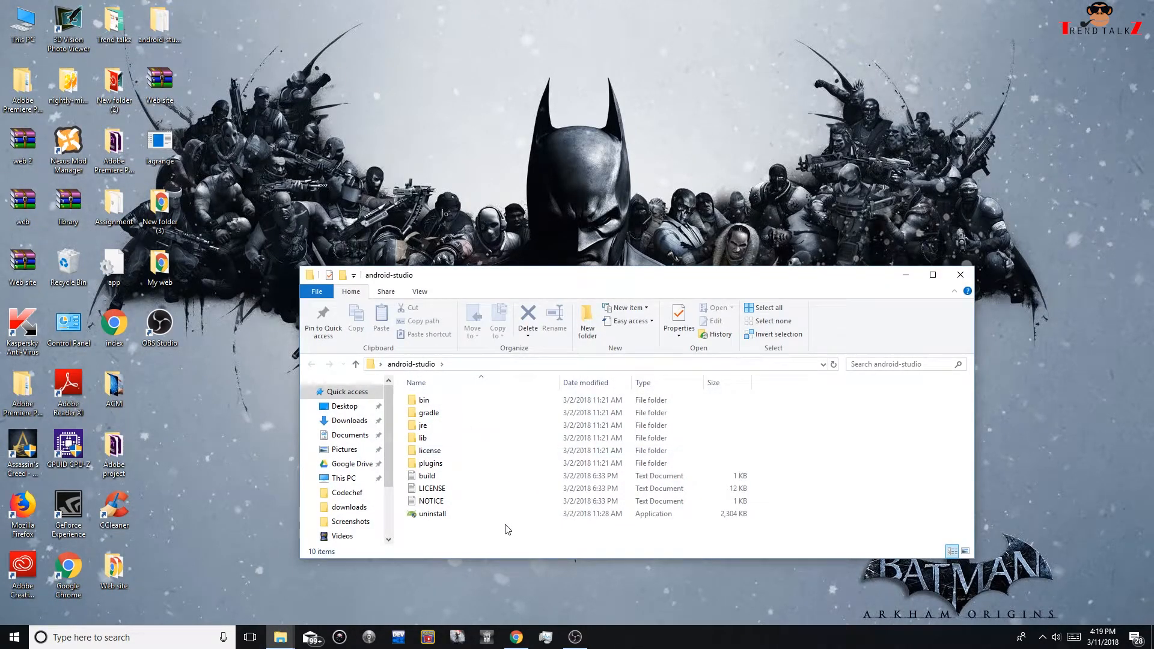
pyautogui.doubleClick(446, 401)
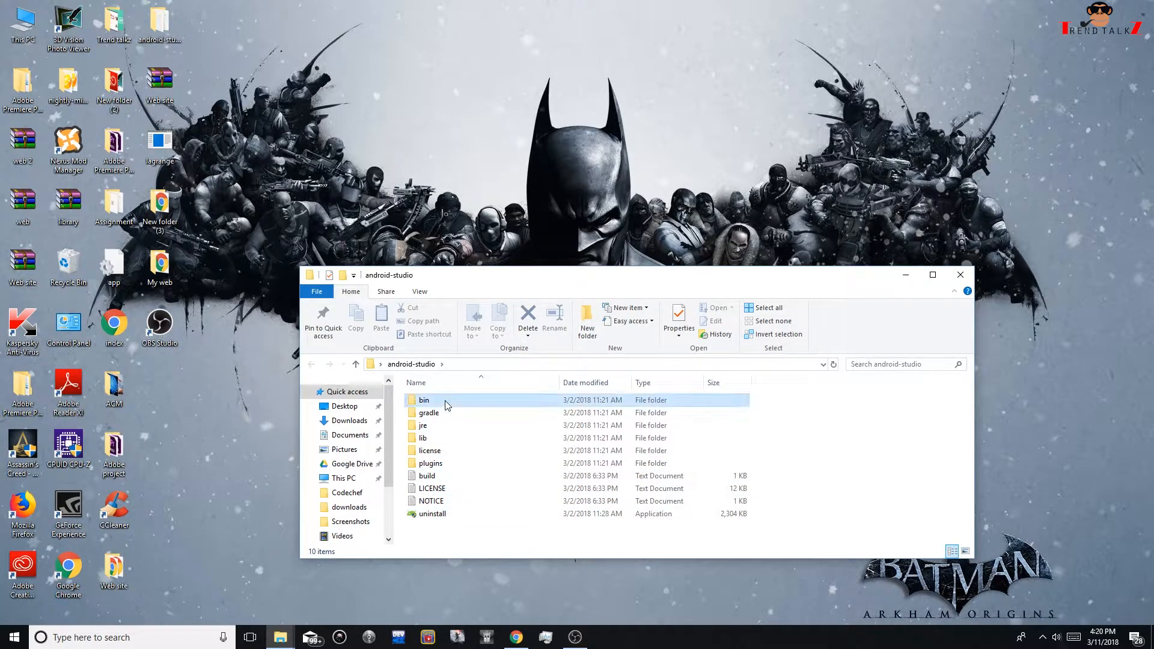
pyautogui.scroll(-2, 468, 535)
pyautogui.scroll(-2, 469, 535)
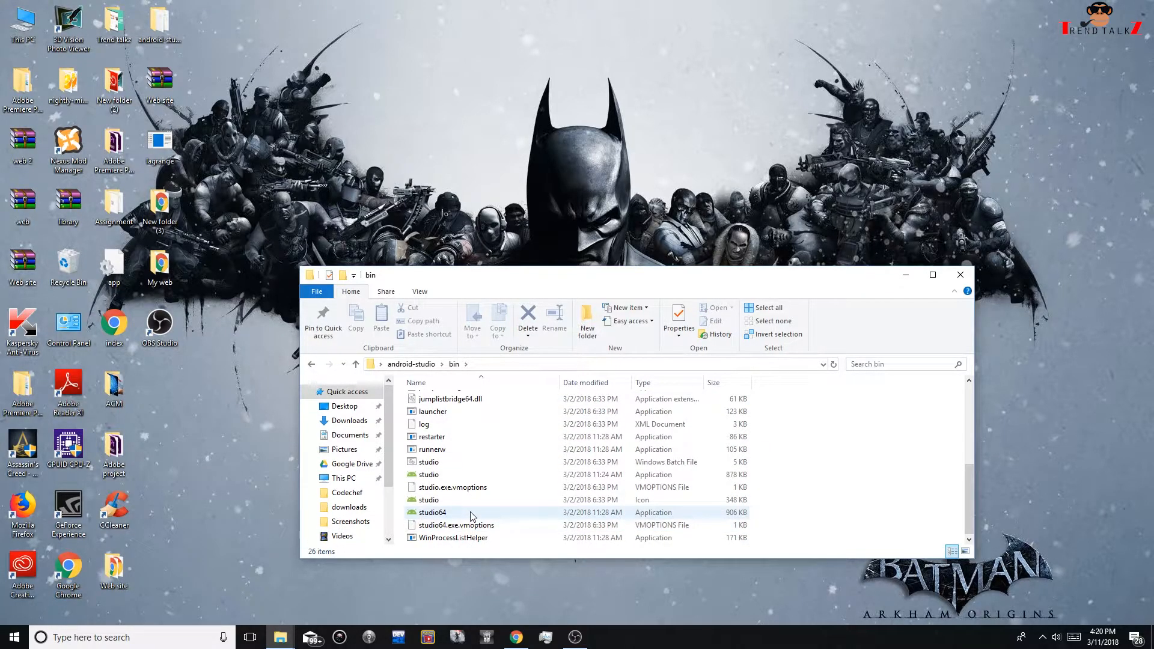
pyautogui.doubleClick(471, 515)
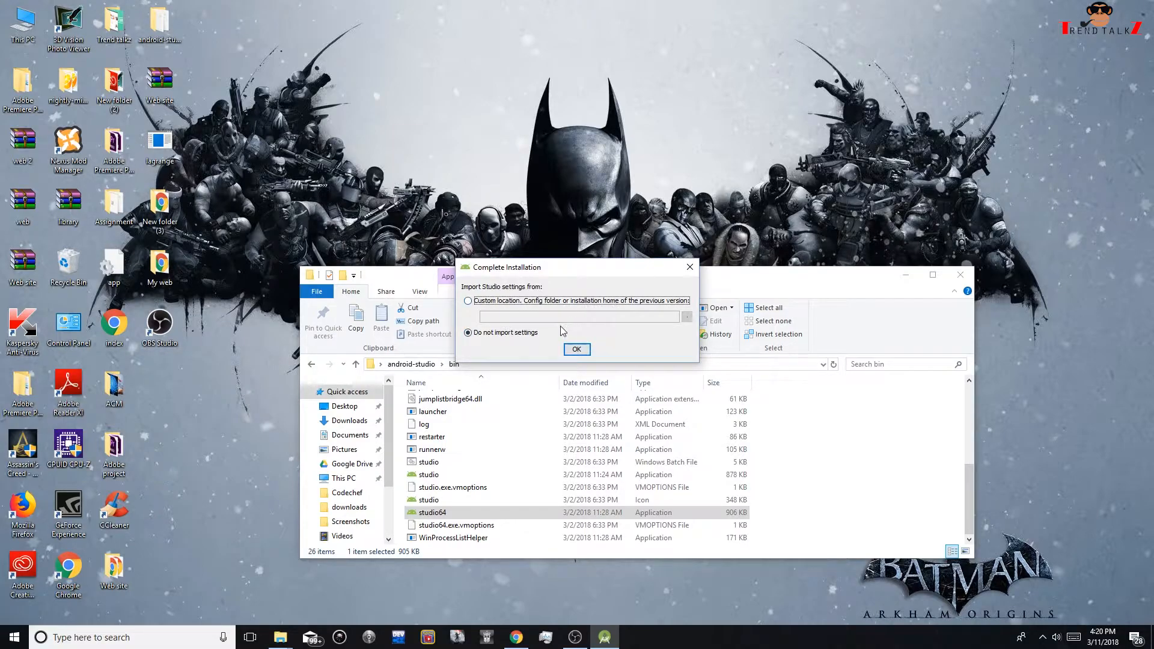
# Complete the Android Studio setup without importing settings, using the Standard install type and the IntelliJ theme, including the SDK component download
pyautogui.click(575, 350)
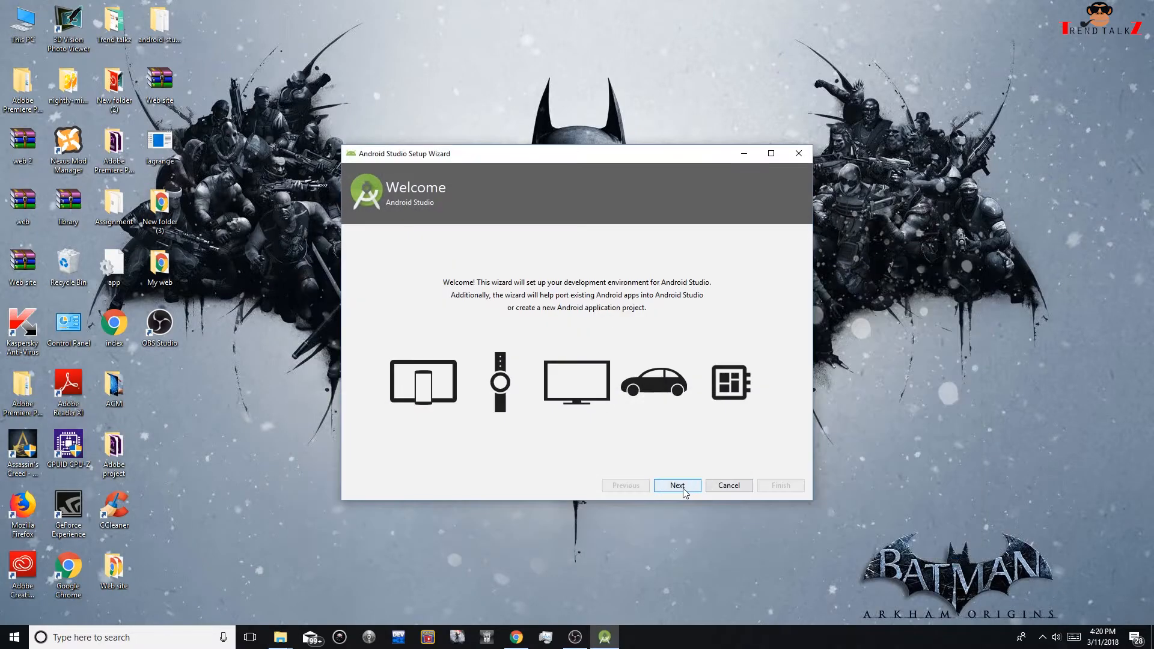
pyautogui.click(674, 488)
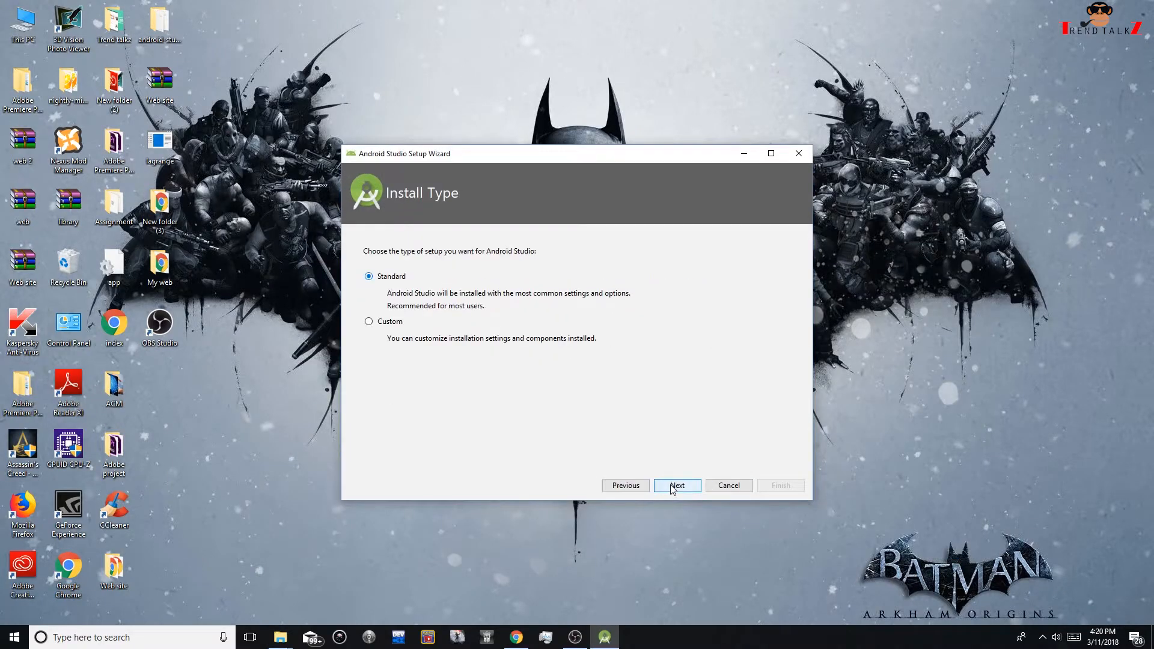
pyautogui.click(674, 488)
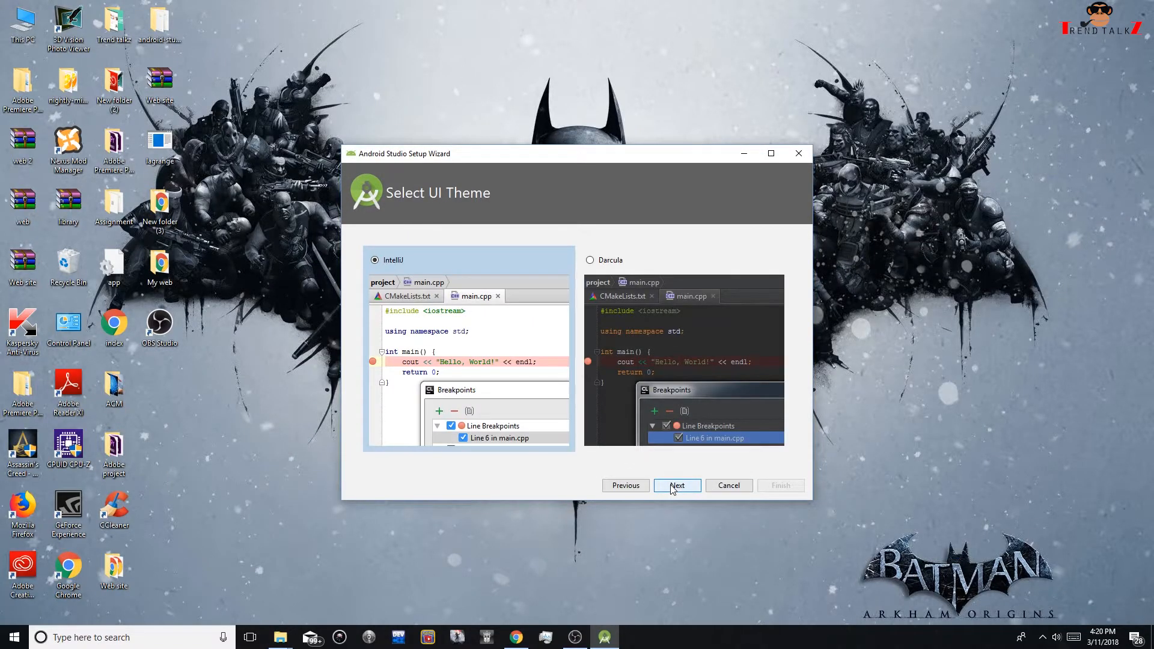
pyautogui.click(672, 488)
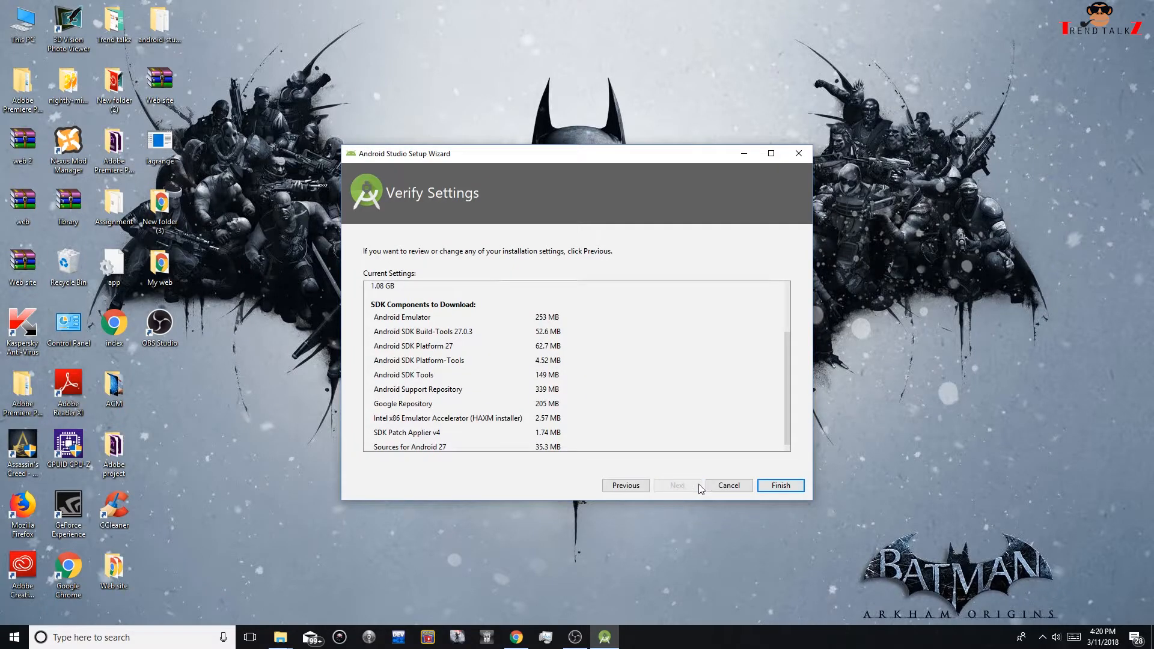
pyautogui.click(781, 487)
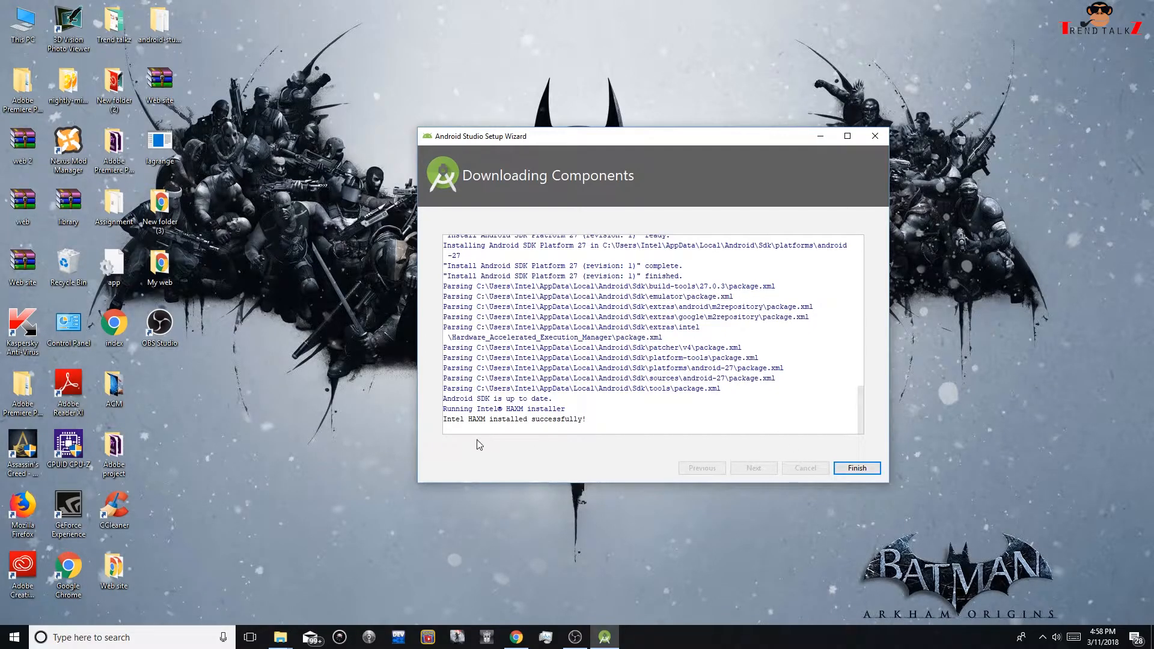
pyautogui.click(850, 468)
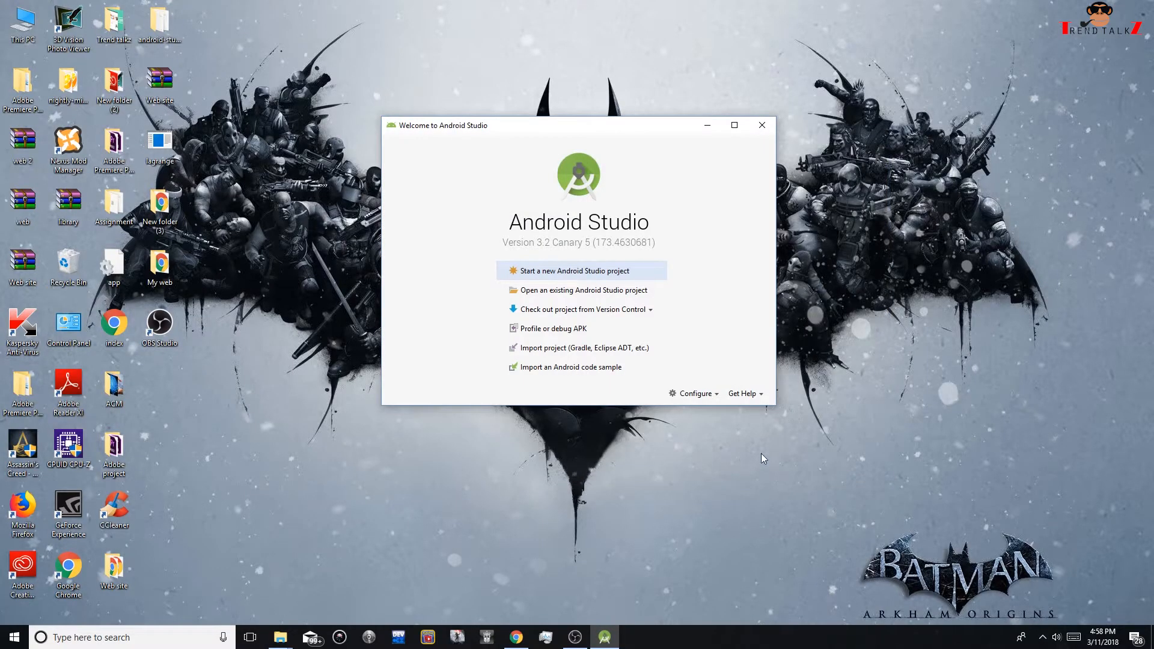
# Start a new project with the default name My Application and set the Android Things SDK to API P: Android 8.+ (P preview)
pyautogui.click(588, 272)
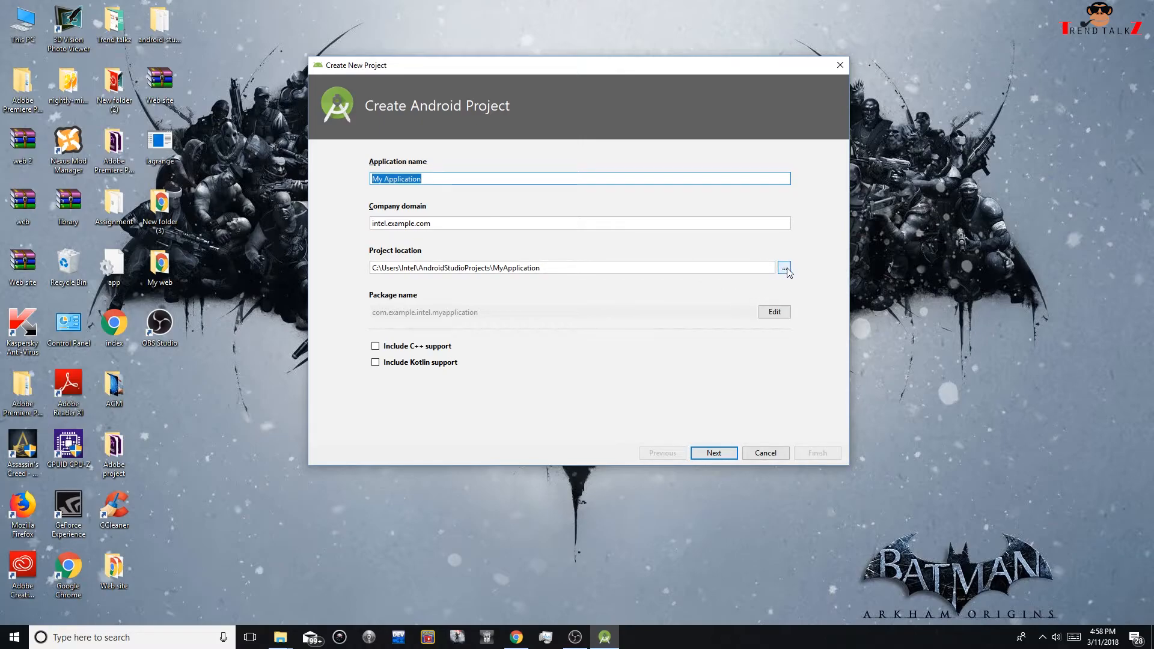
pyautogui.click(714, 452)
pyautogui.click(715, 369)
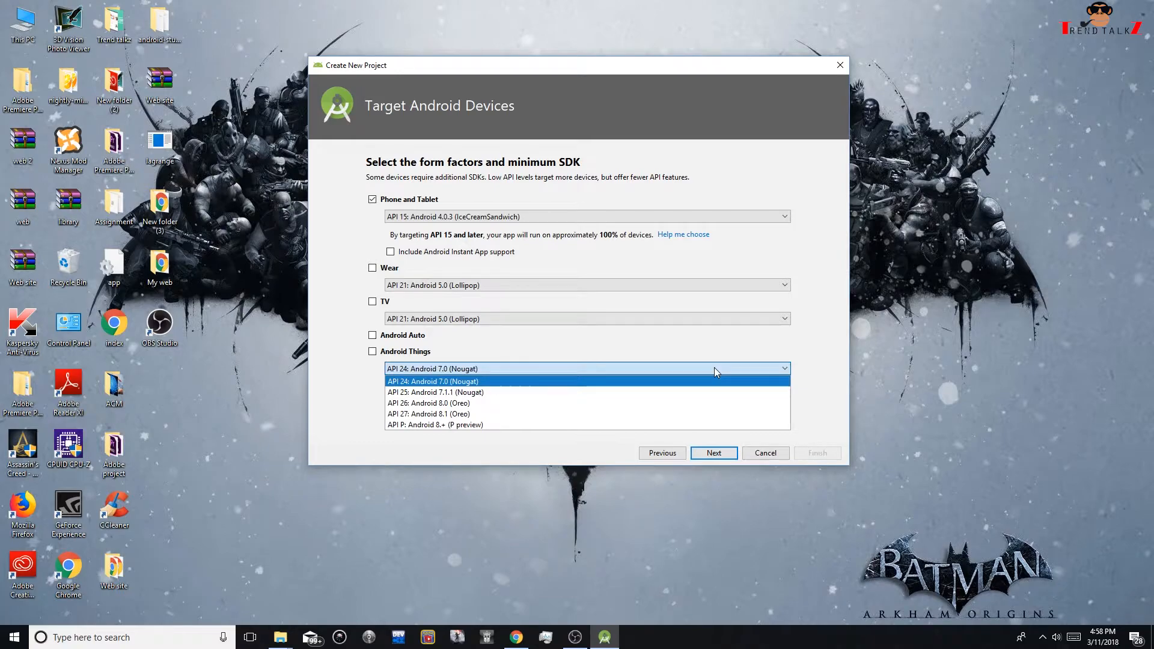
pyautogui.click(659, 428)
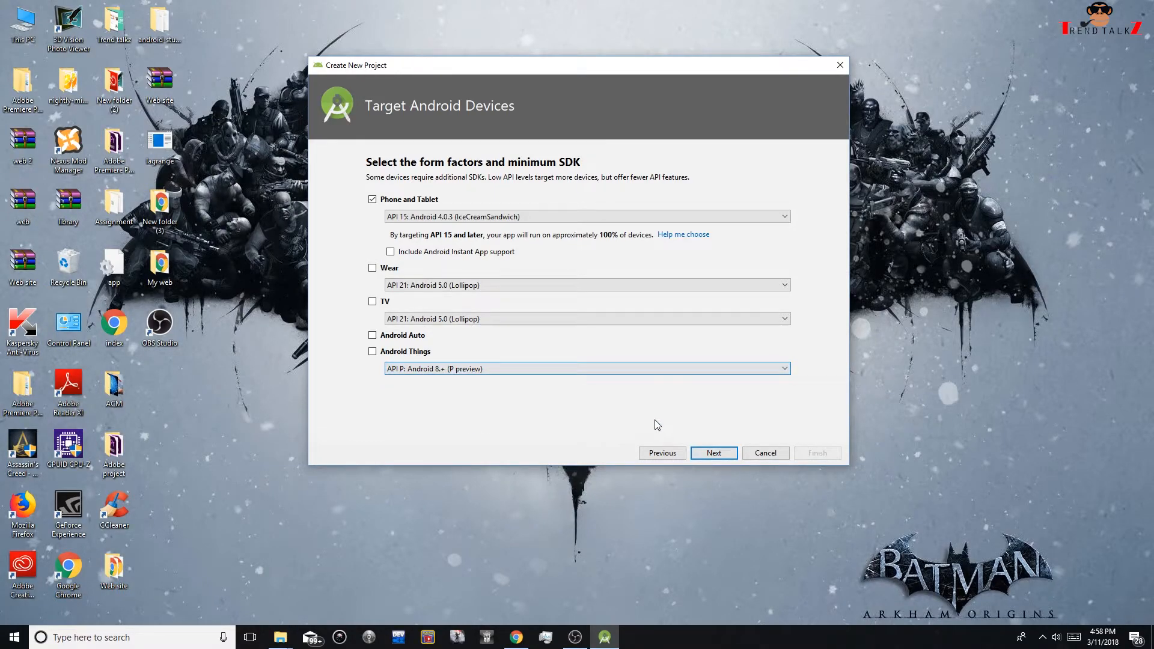
pyautogui.click(715, 454)
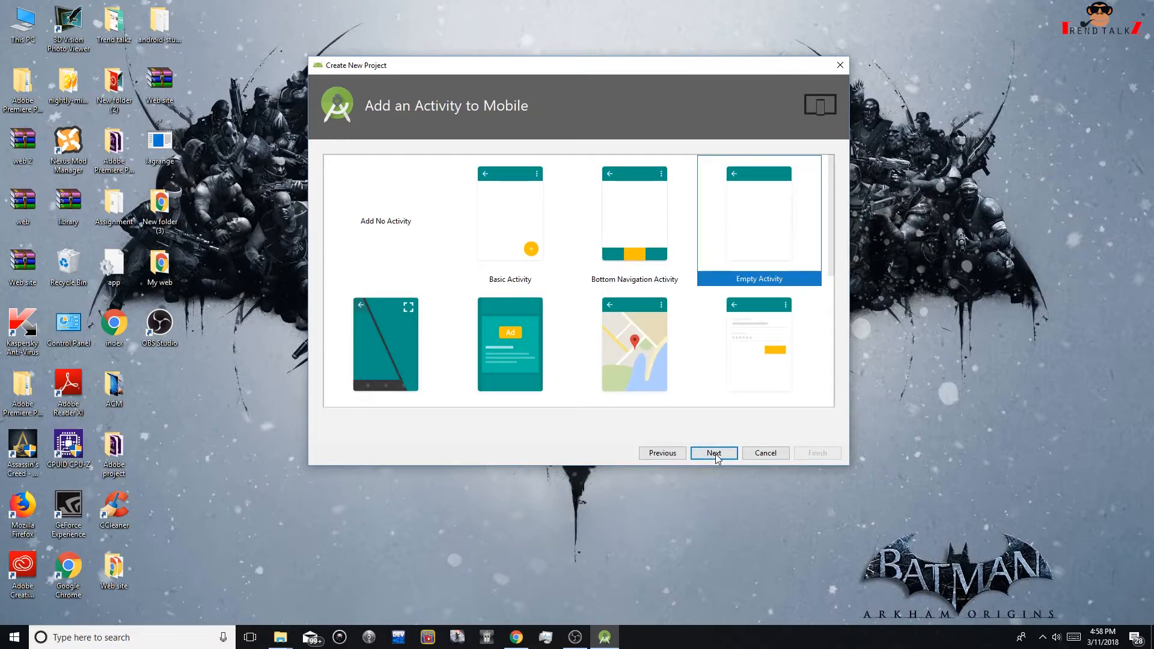
# Add an Empty Activity named MainActivity with layout activity_main, finish creating the project, and dismiss the Tip of the Day
pyautogui.click(717, 454)
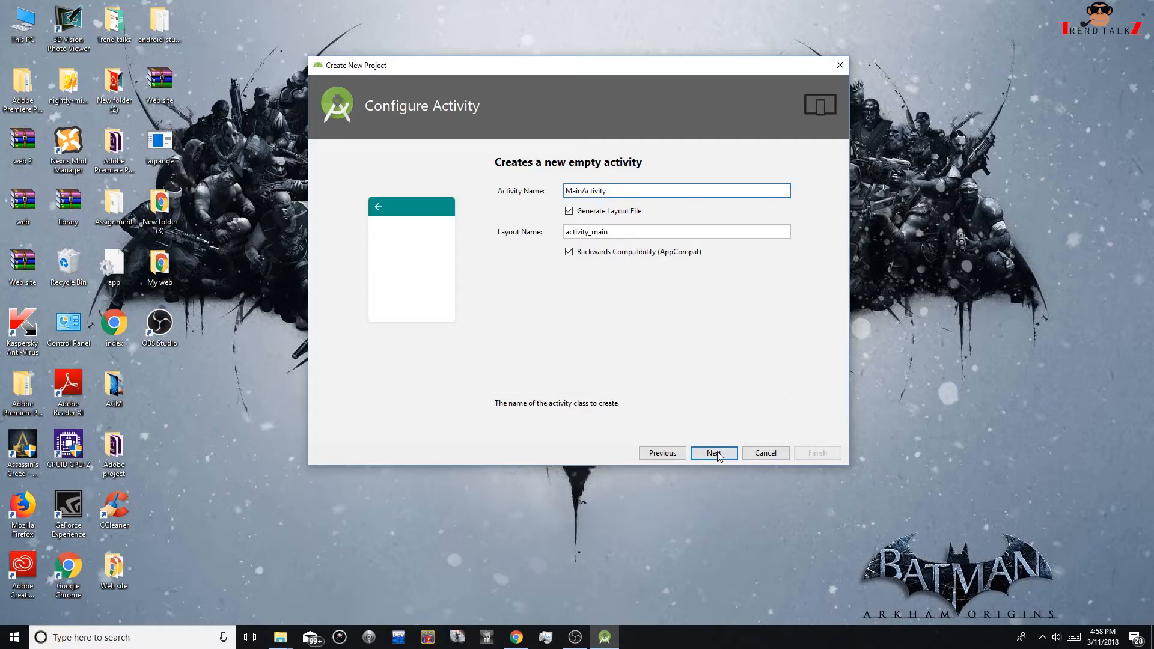
pyautogui.click(716, 453)
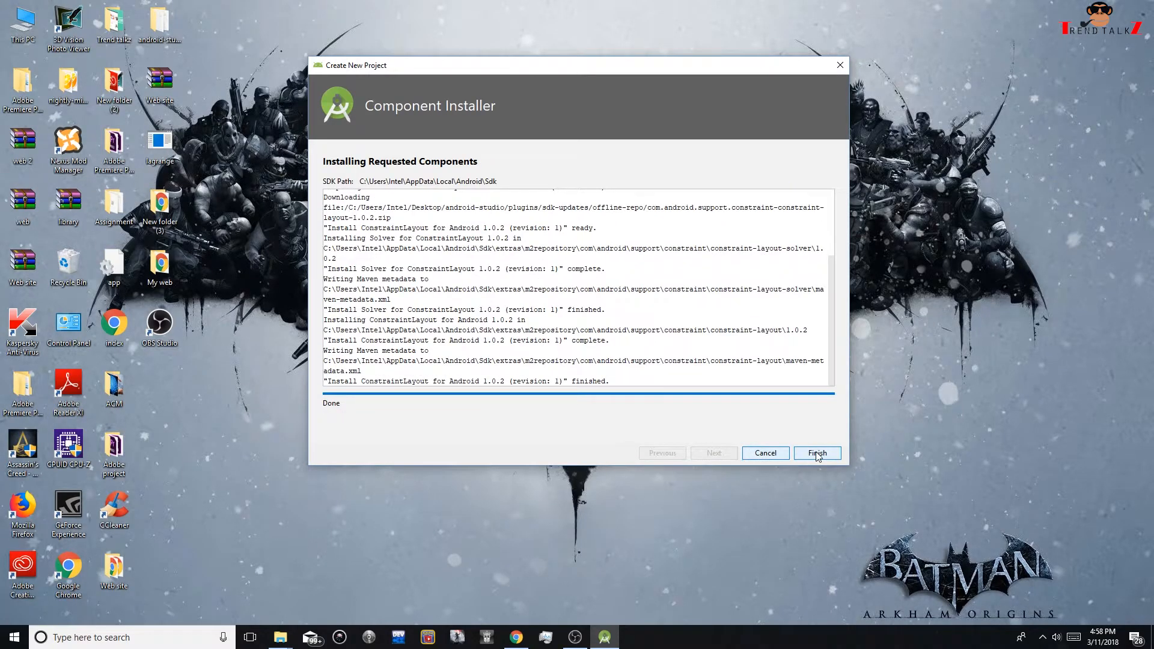
pyautogui.click(817, 454)
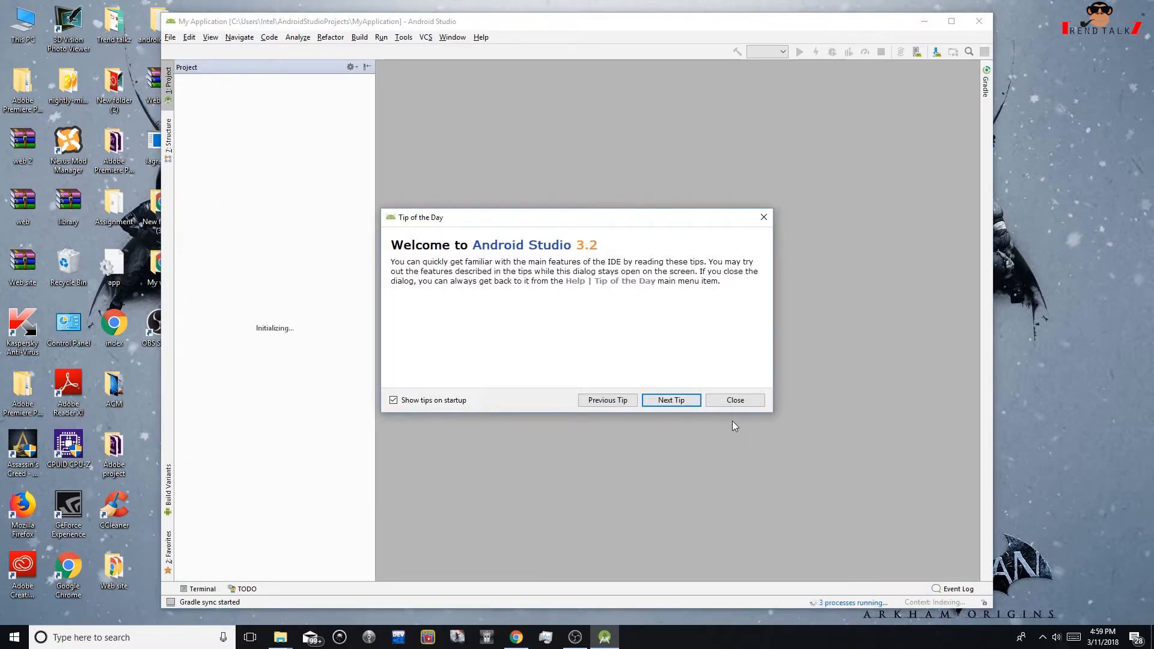
pyautogui.click(731, 401)
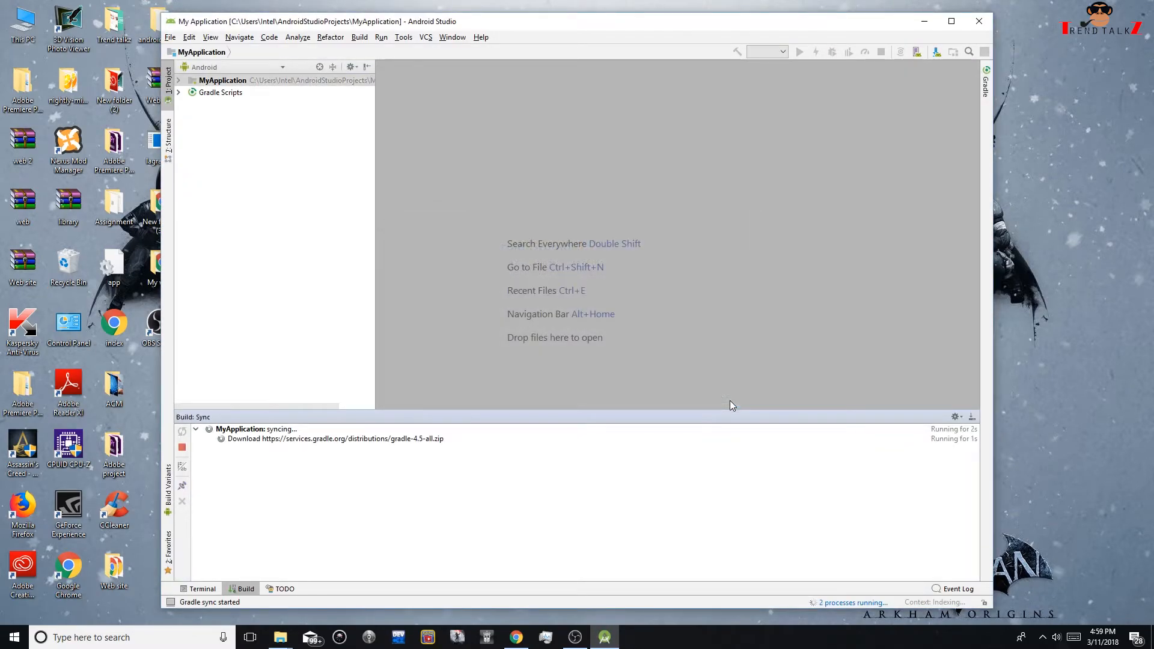
# Find the AVD Manager by searching the available actions for "AVD" and open it
pyautogui.click(481, 37)
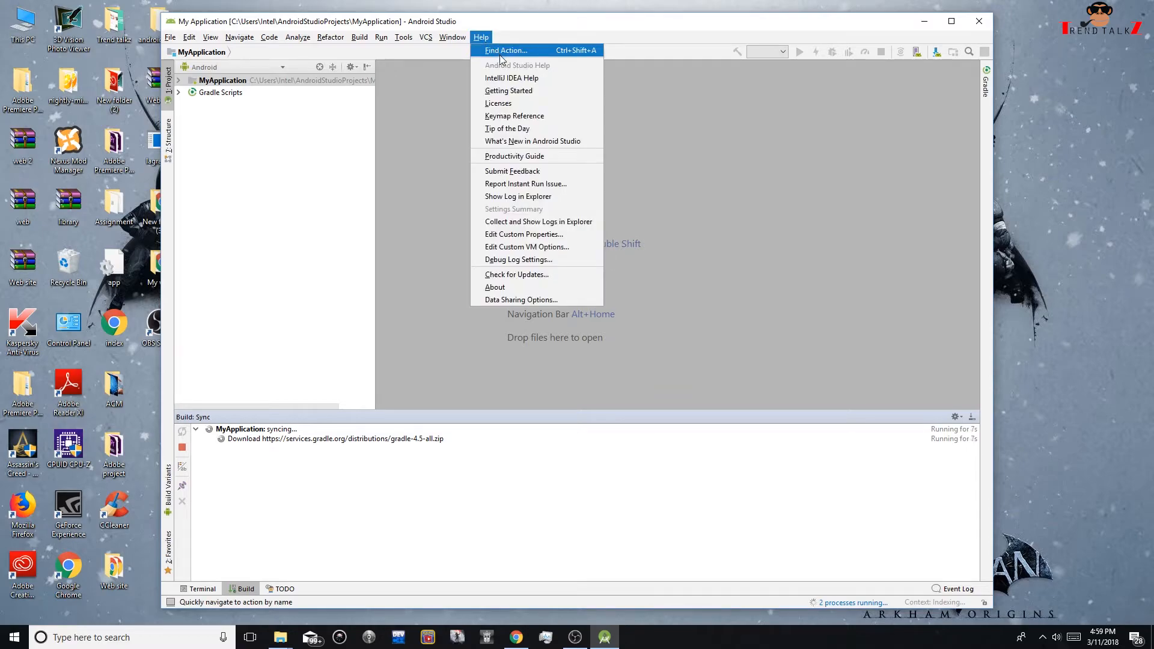
pyautogui.click(503, 52)
pyautogui.write('avd')
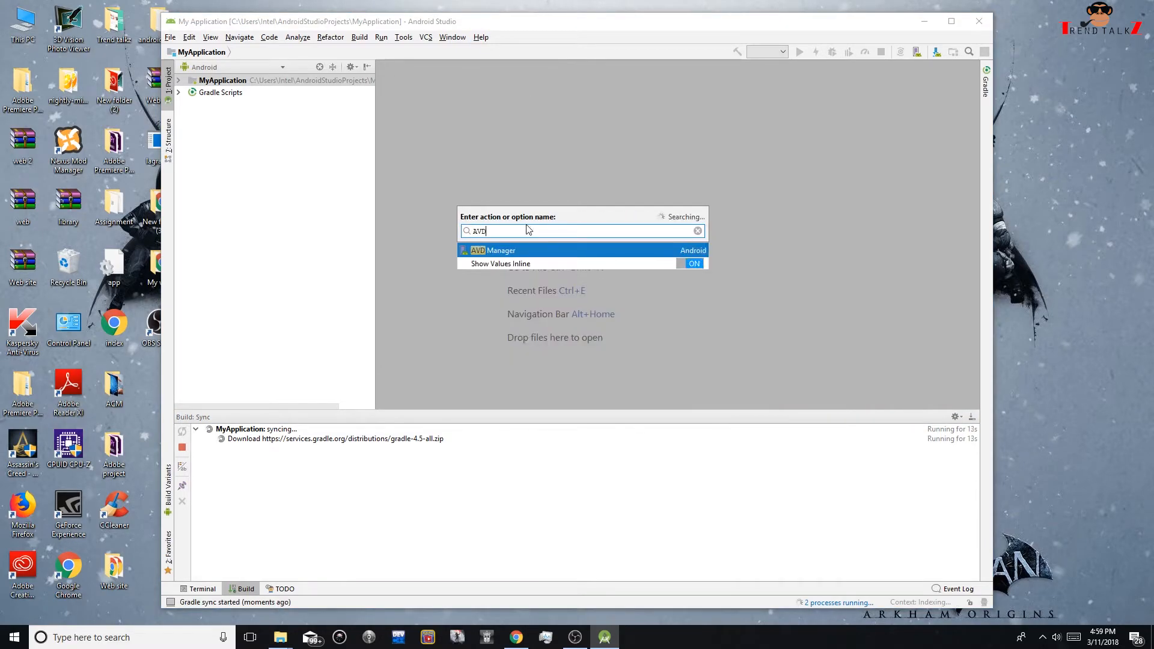
pyautogui.click(499, 249)
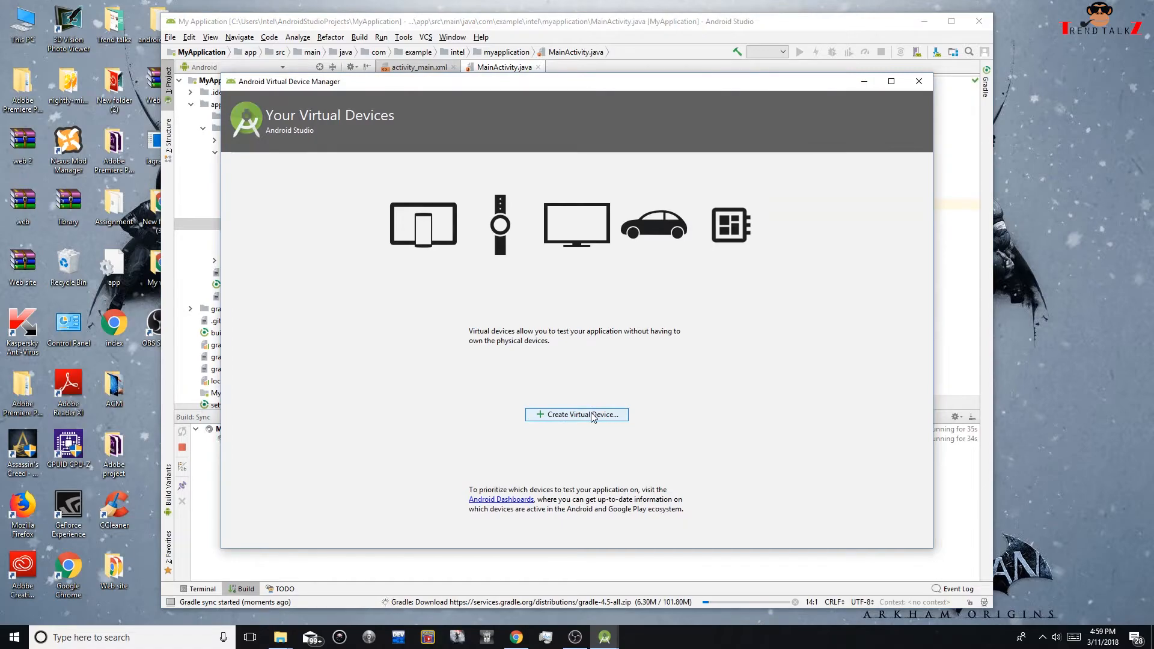
# Start creating a virtual device based on the Pixel 2 XL phone hardware definition
pyautogui.click(593, 415)
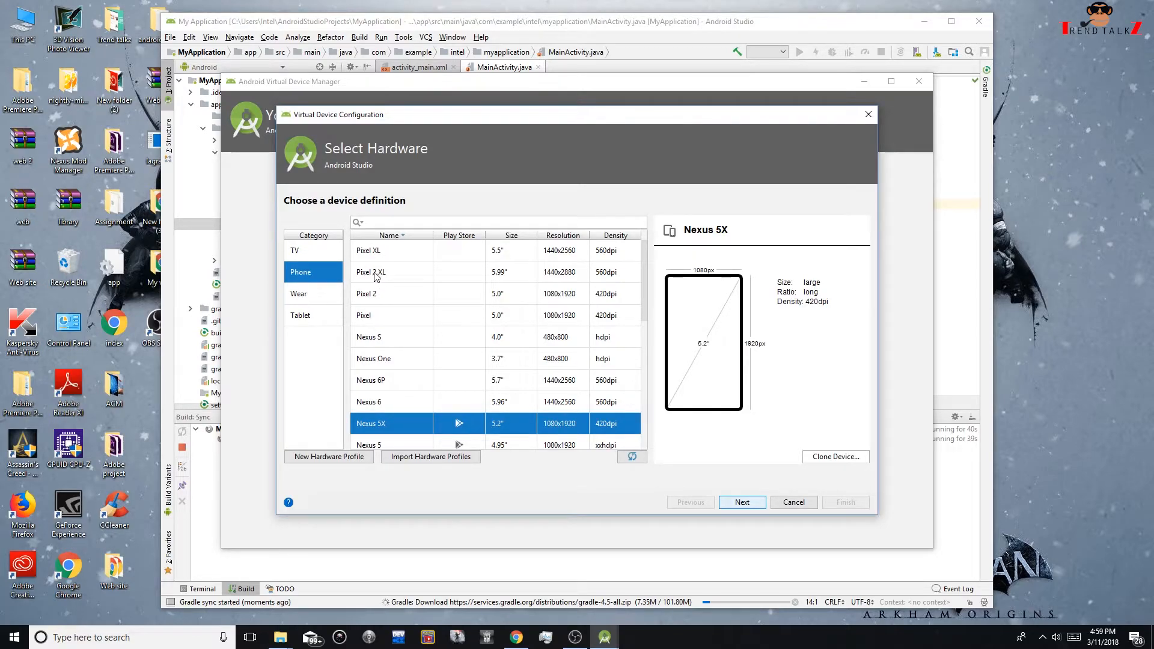
pyautogui.click(369, 275)
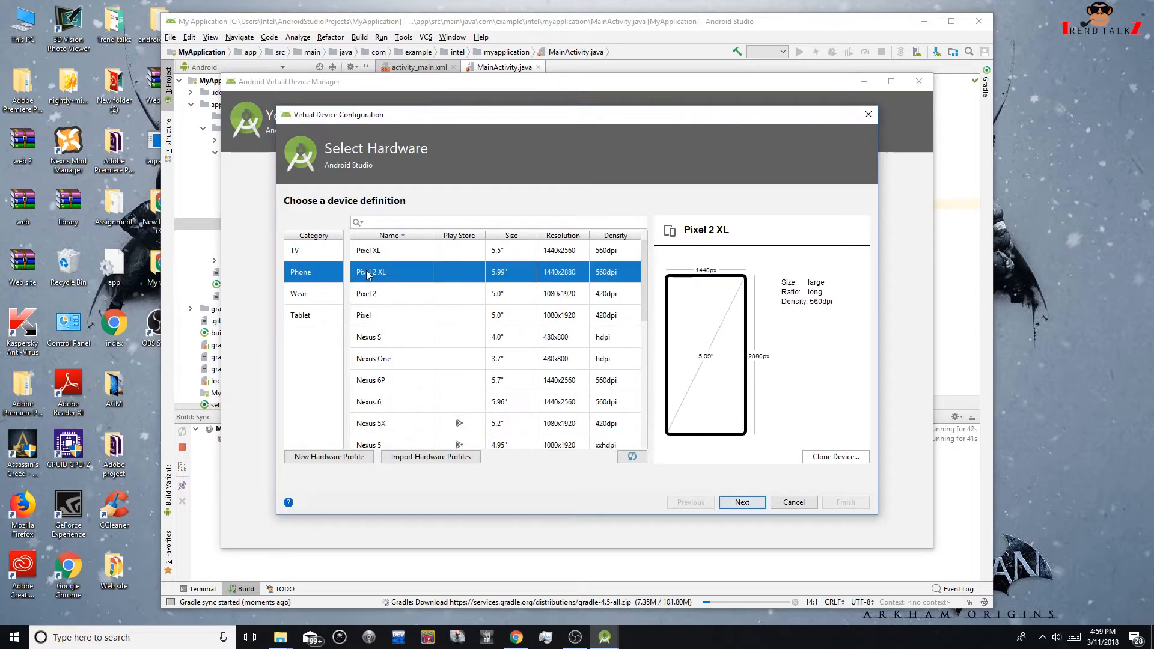
pyautogui.click(755, 503)
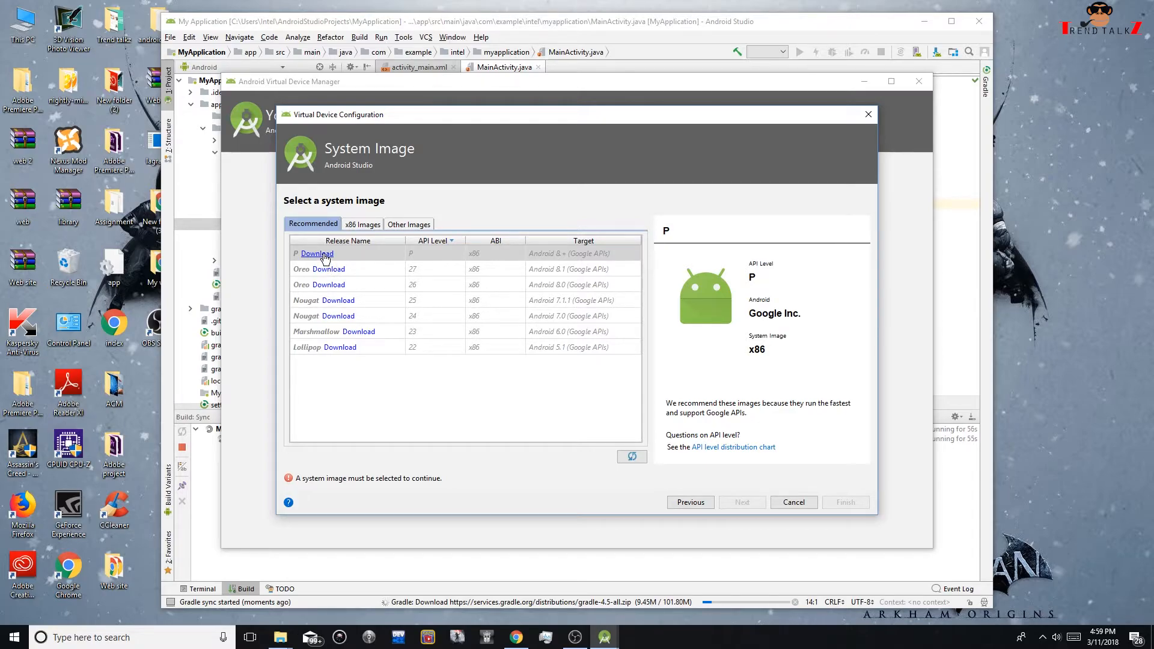
# Download and install the P x86 system image (Google APIs), accepting the android-sdk-preview-license
pyautogui.click(317, 254)
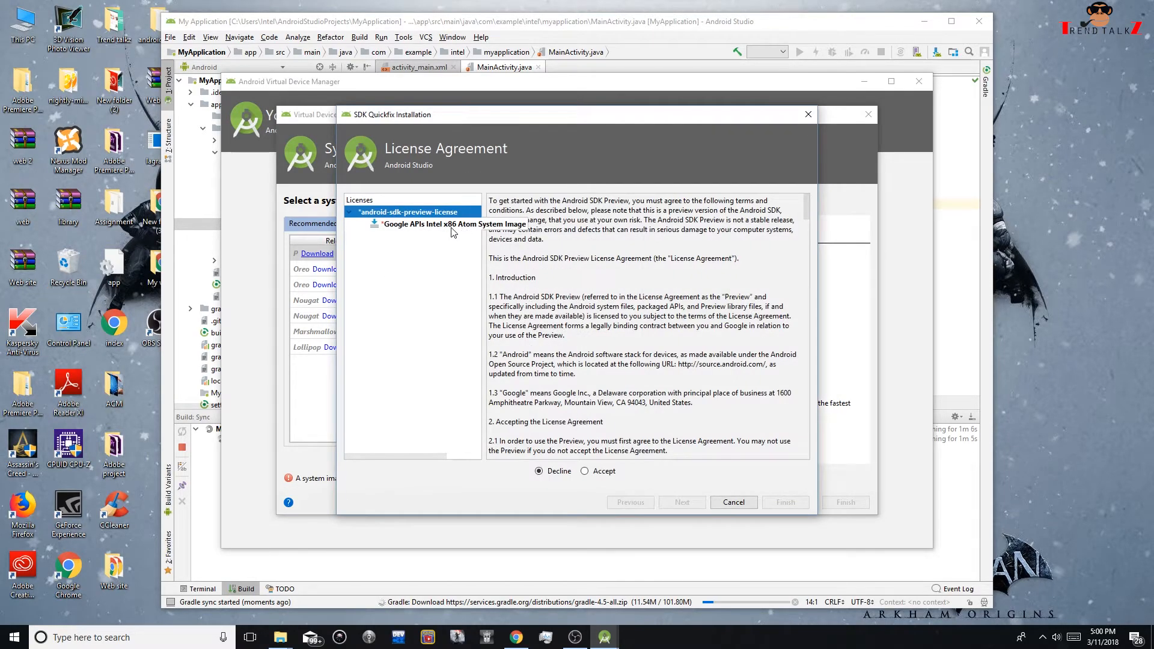
pyautogui.click(585, 471)
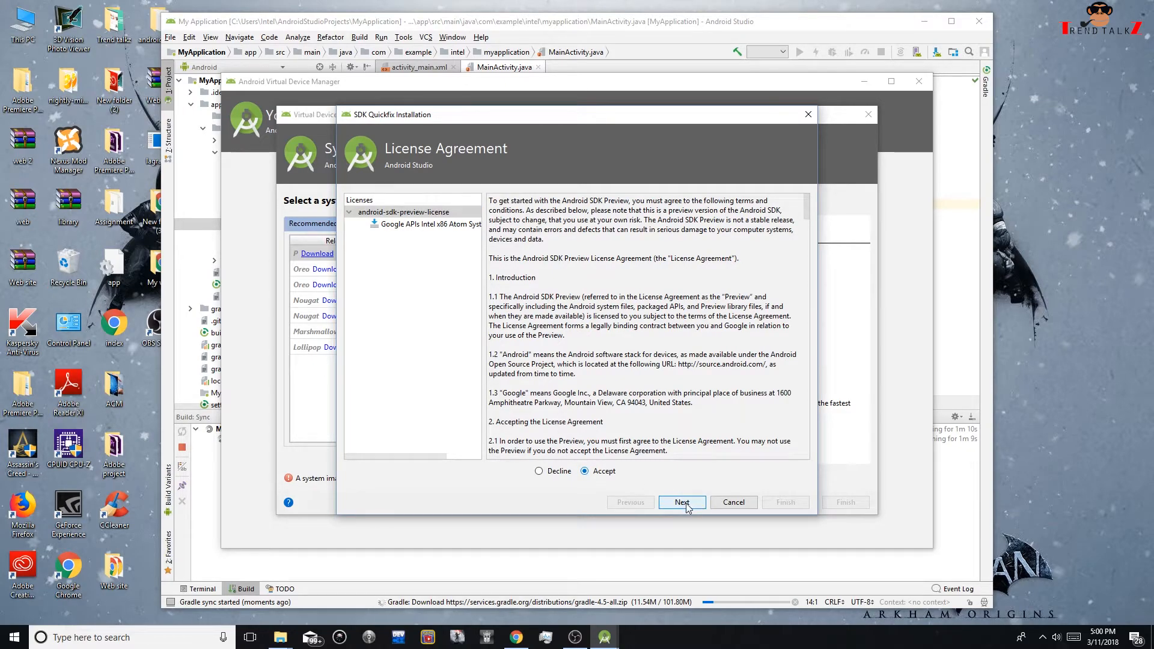
pyautogui.click(683, 504)
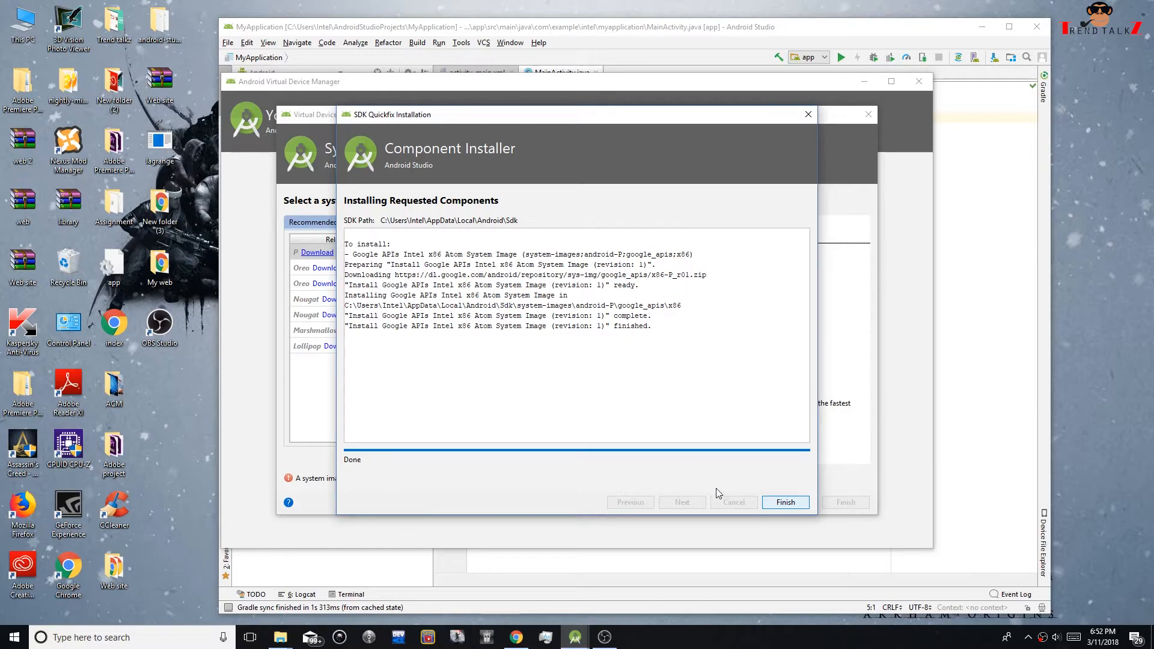
pyautogui.click(789, 505)
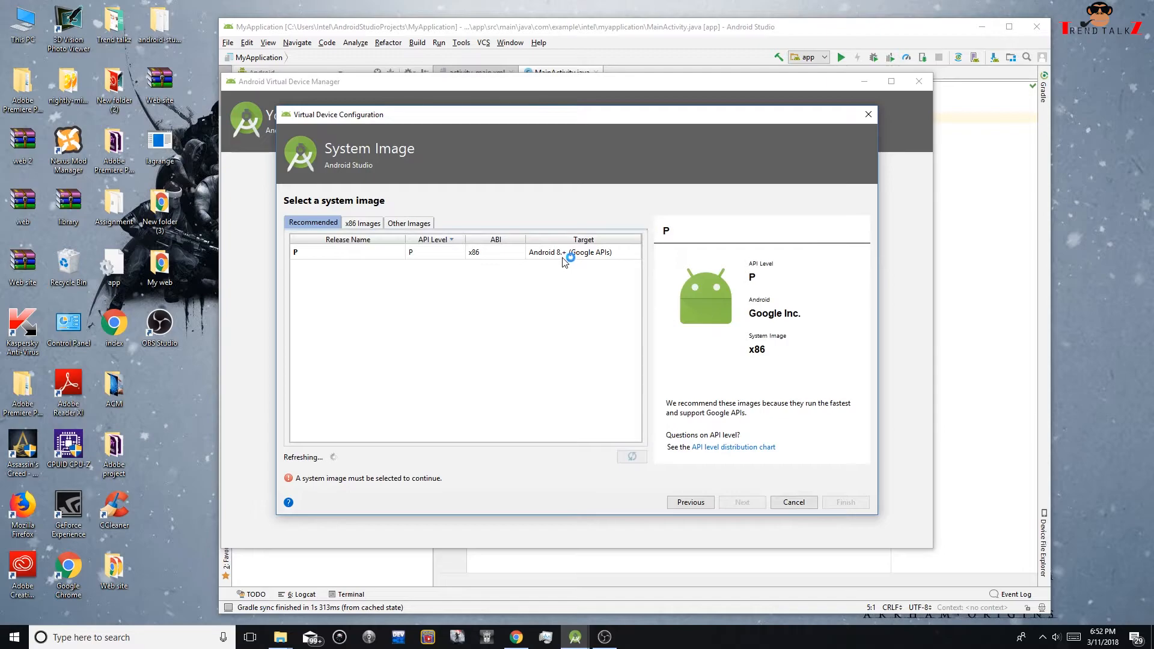
# Use the P system image for the device and finish creating it with the default name Pixel 2 XL API P and default settings
pyautogui.click(353, 252)
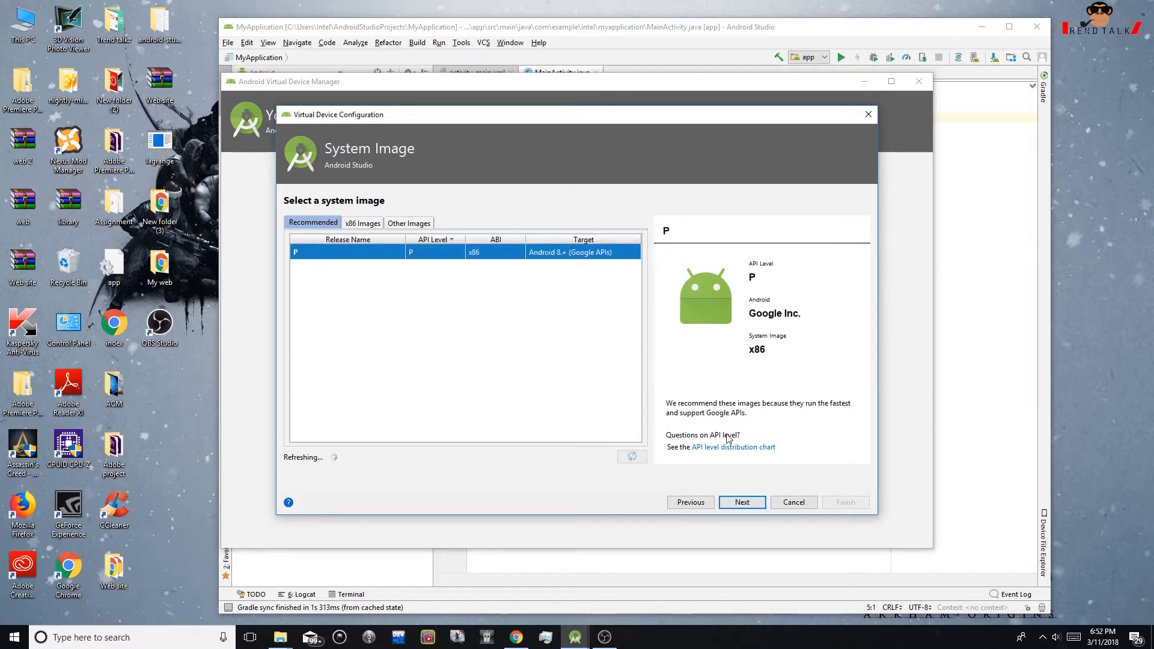
pyautogui.click(743, 503)
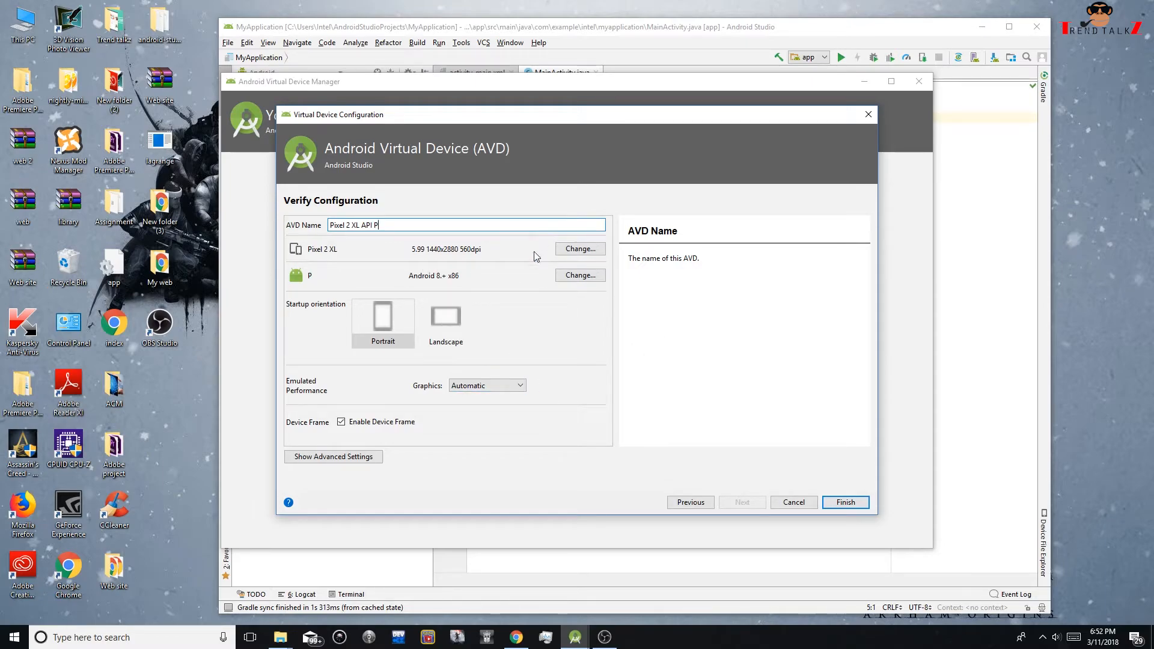
pyautogui.click(845, 504)
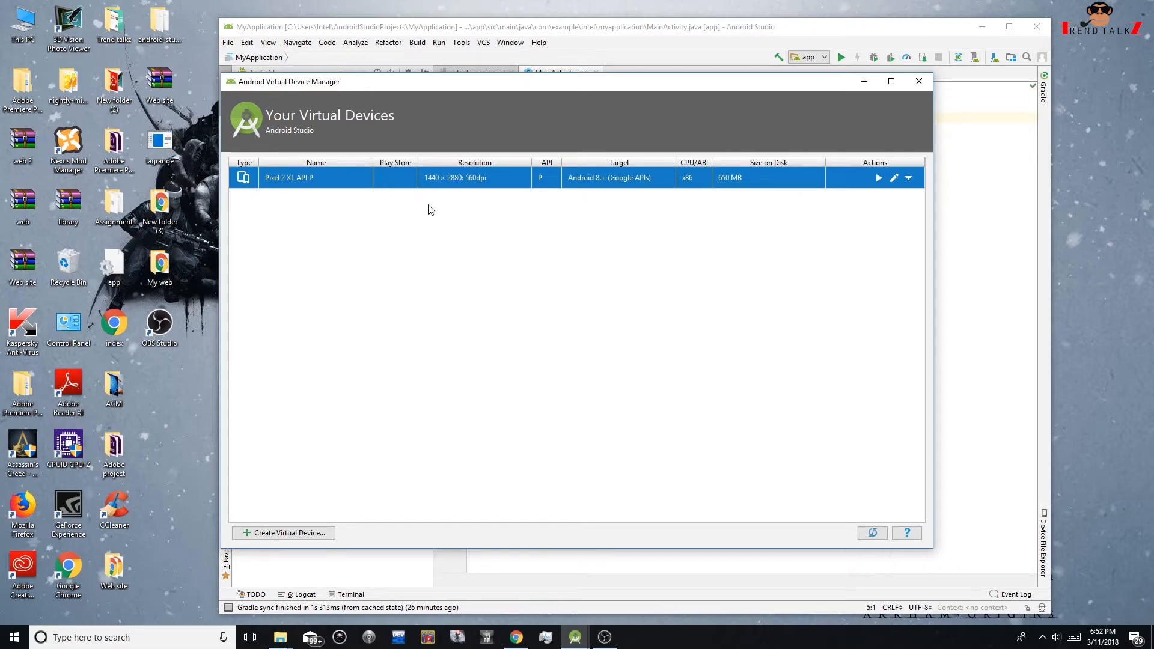
# Launch the Pixel 2 XL API P device in the emulator, then close the device manager and minimize the Android Studio window
pyautogui.click(879, 180)
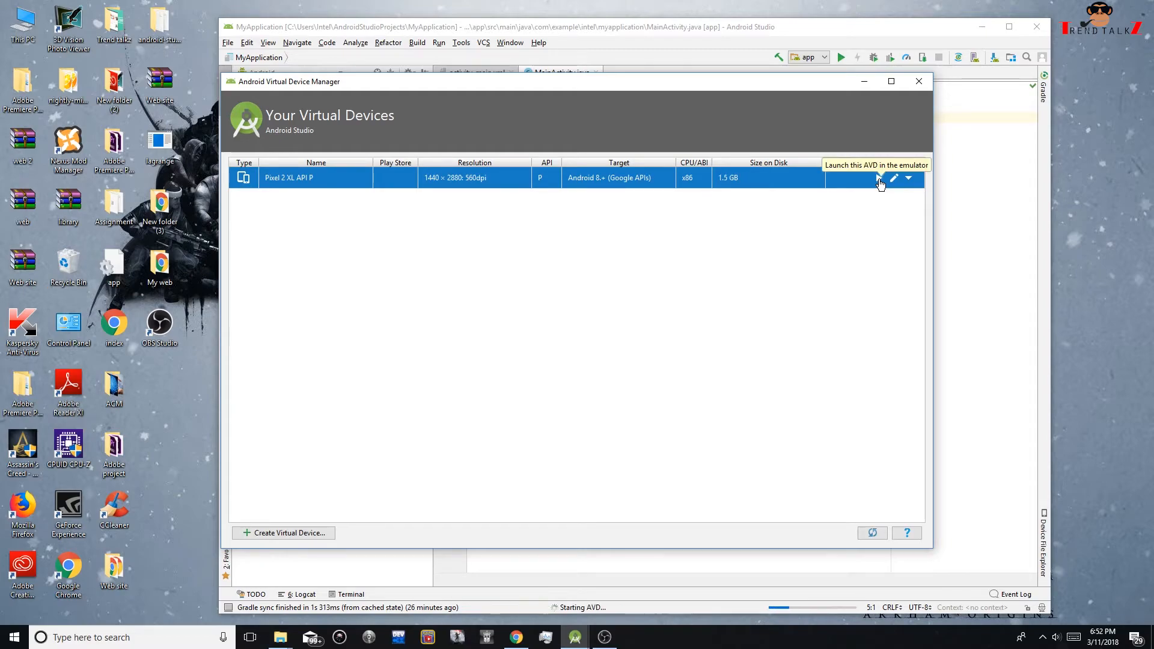
pyautogui.moveTo(239, 71); pyautogui.dragTo(534, 102)
pyautogui.click(919, 81)
pyautogui.click(982, 26)
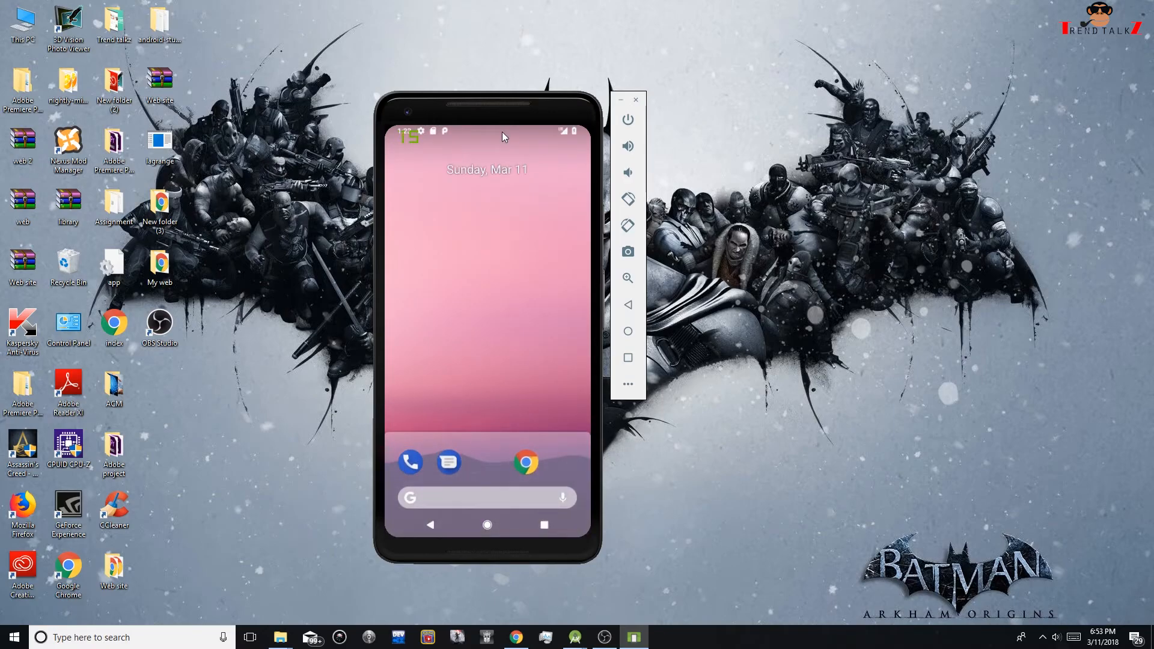
# View the emulated phone's app drawer, then open the notification shade and clear all notifications
pyautogui.moveTo(477, 501); pyautogui.dragTo(478, 322)
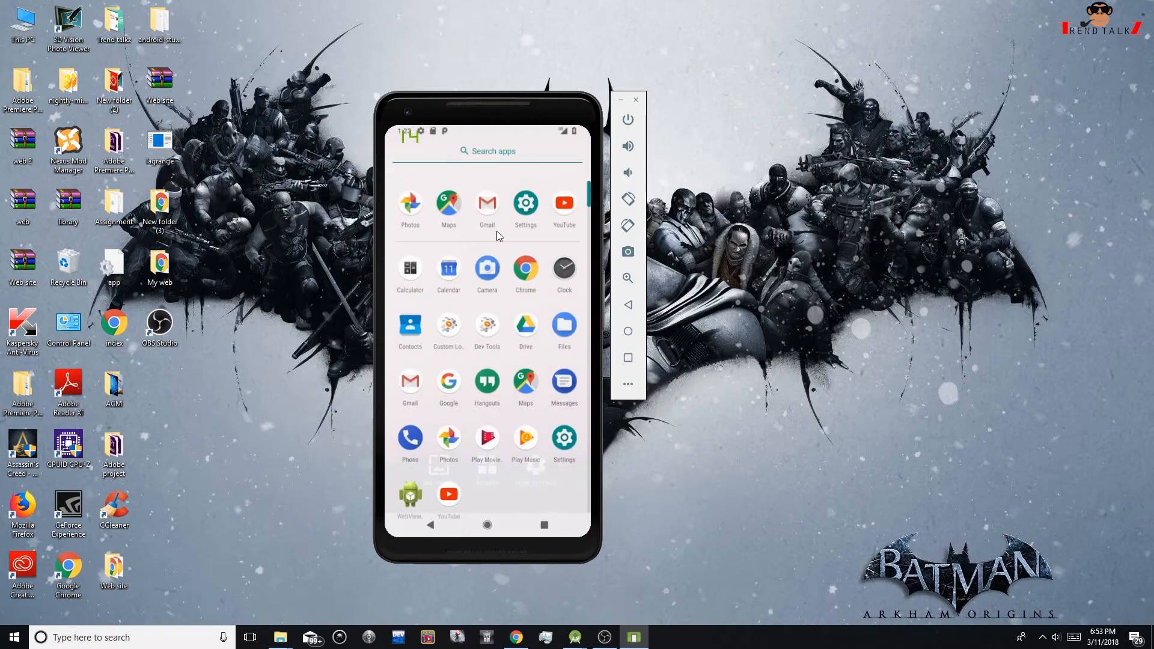
pyautogui.moveTo(493, 148); pyautogui.dragTo(522, 321)
pyautogui.moveTo(495, 128); pyautogui.dragTo(502, 253)
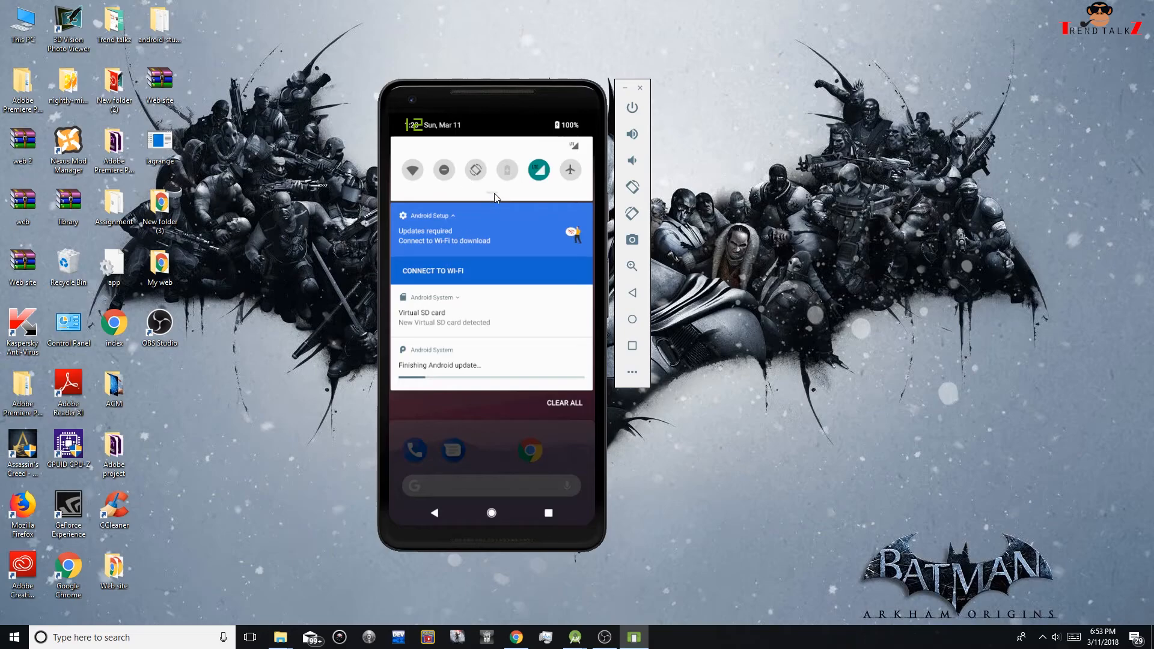
pyautogui.click(568, 407)
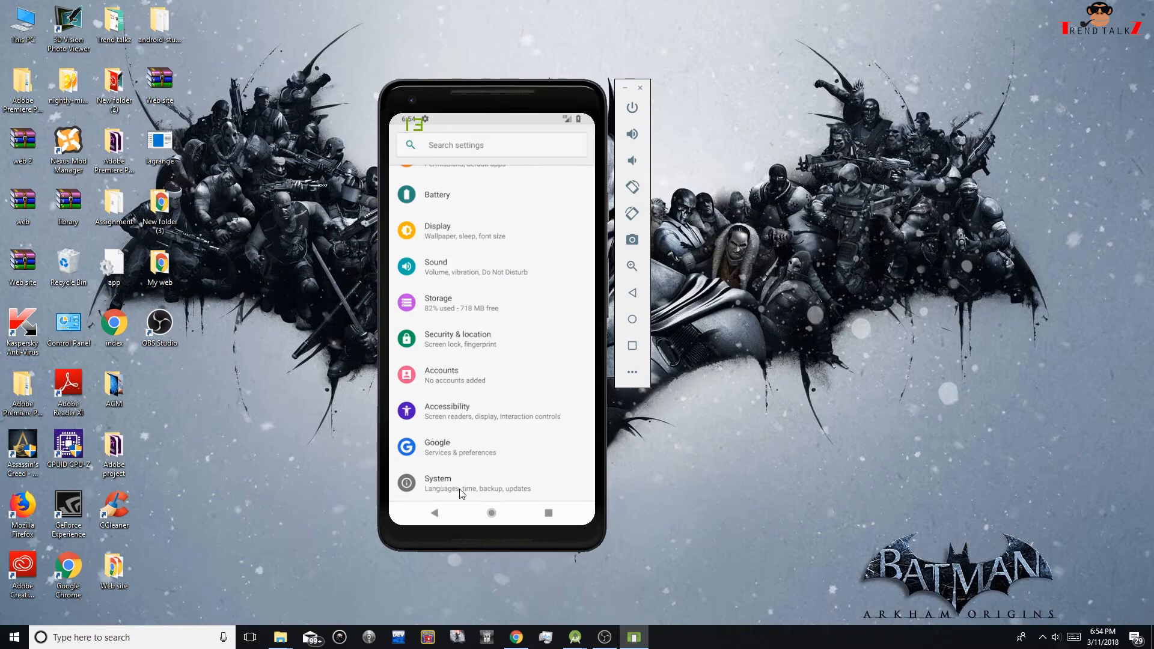
# Check the system update page under the phone's advanced System settings, then go back out of Settings
pyautogui.click(461, 493)
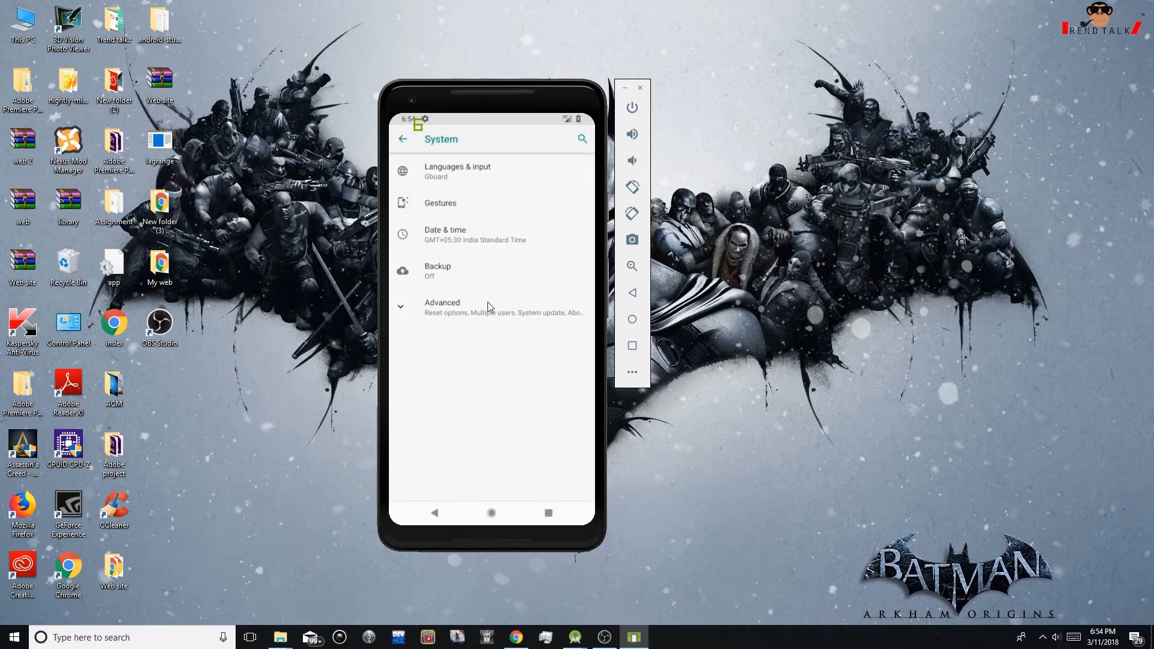
pyautogui.click(404, 309)
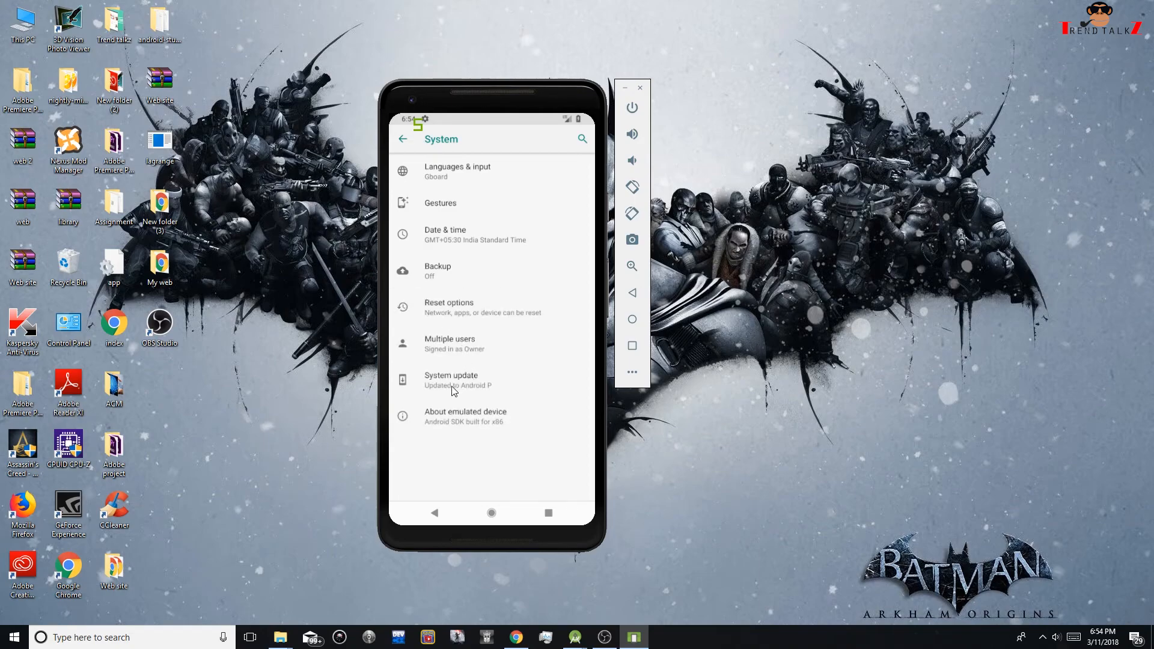
pyautogui.click(475, 383)
pyautogui.click(437, 514)
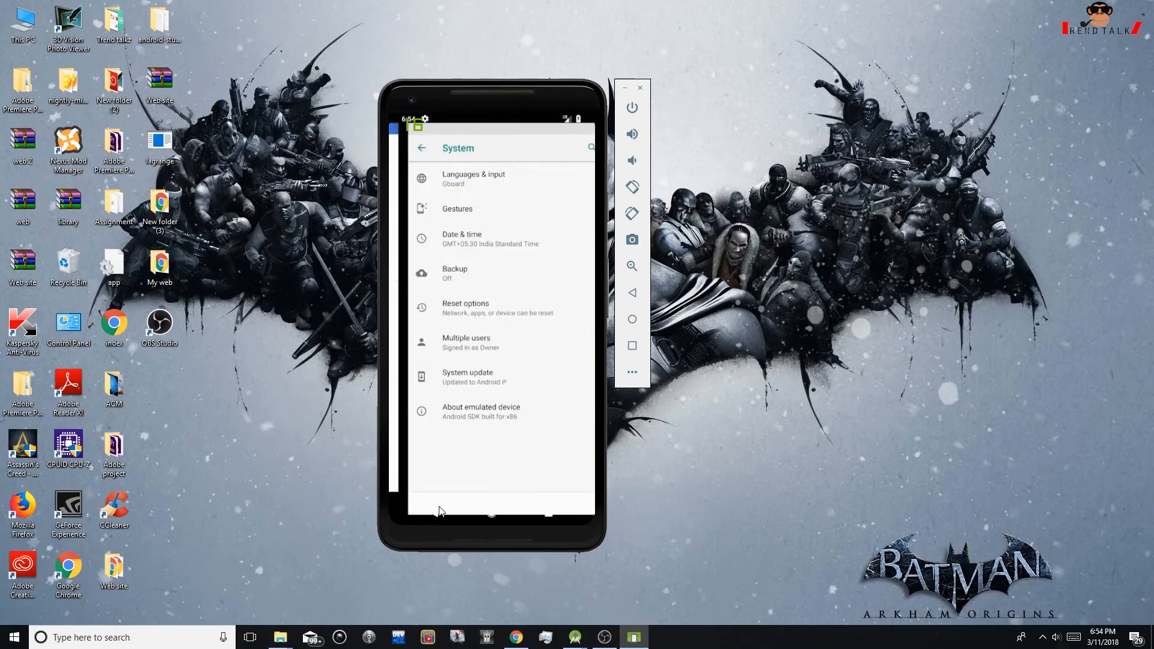
pyautogui.click(433, 514)
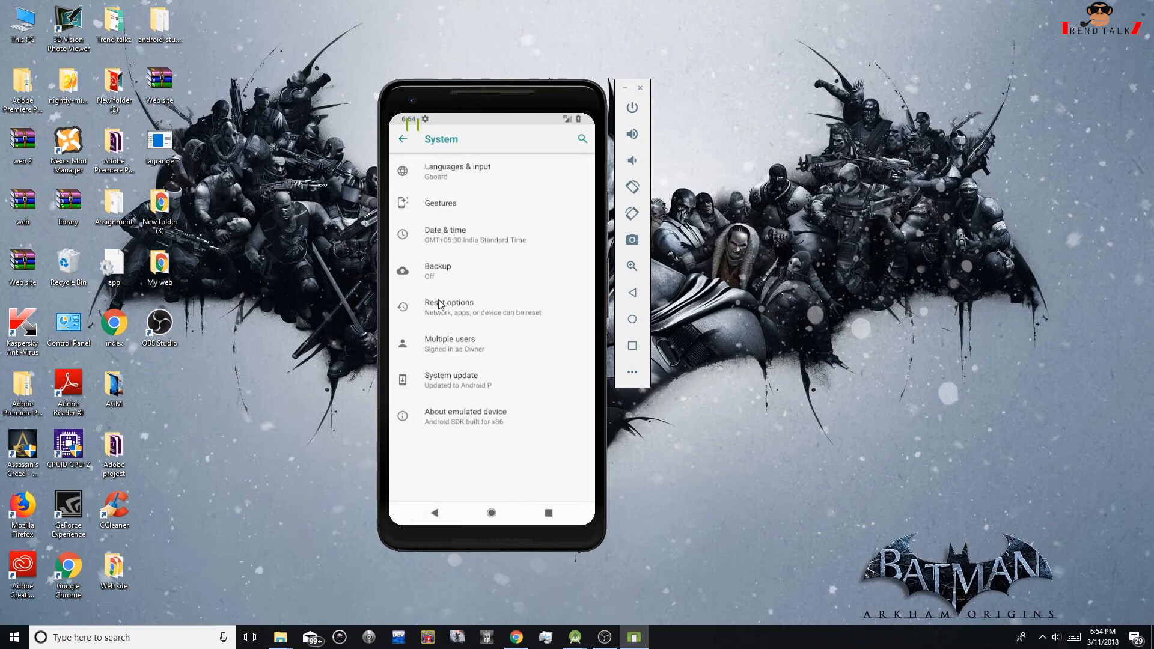
pyautogui.click(441, 514)
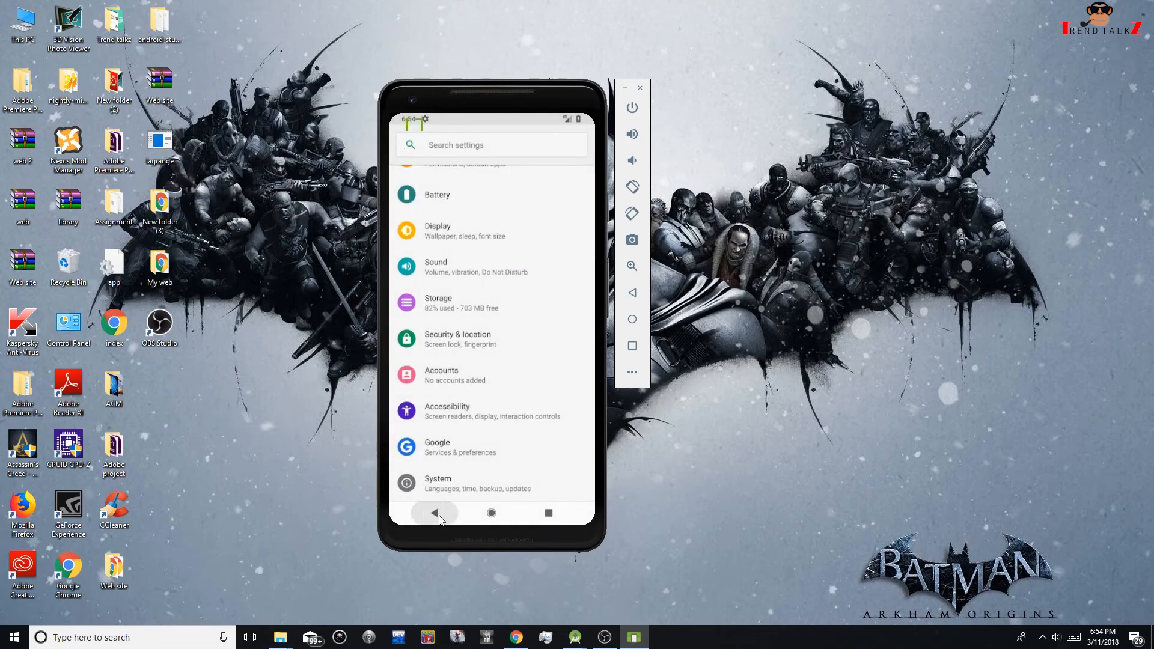
# Open the Camera app from the phone's app drawer and allow it to access the device's location
pyautogui.moveTo(498, 436); pyautogui.dragTo(485, 226)
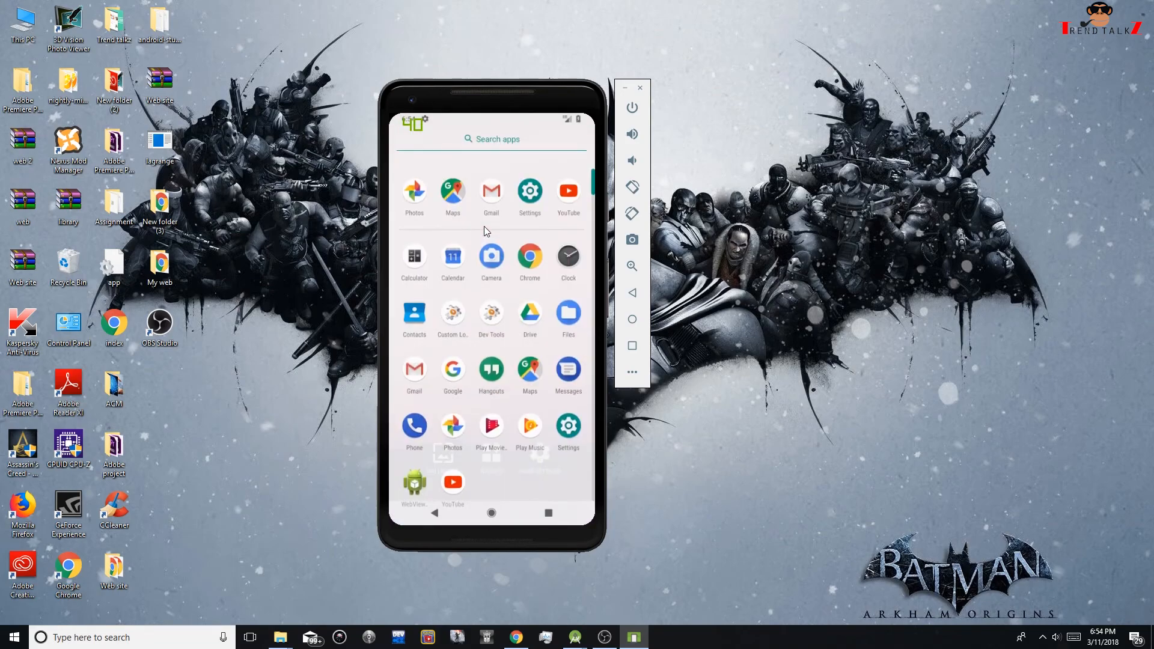
pyautogui.click(491, 259)
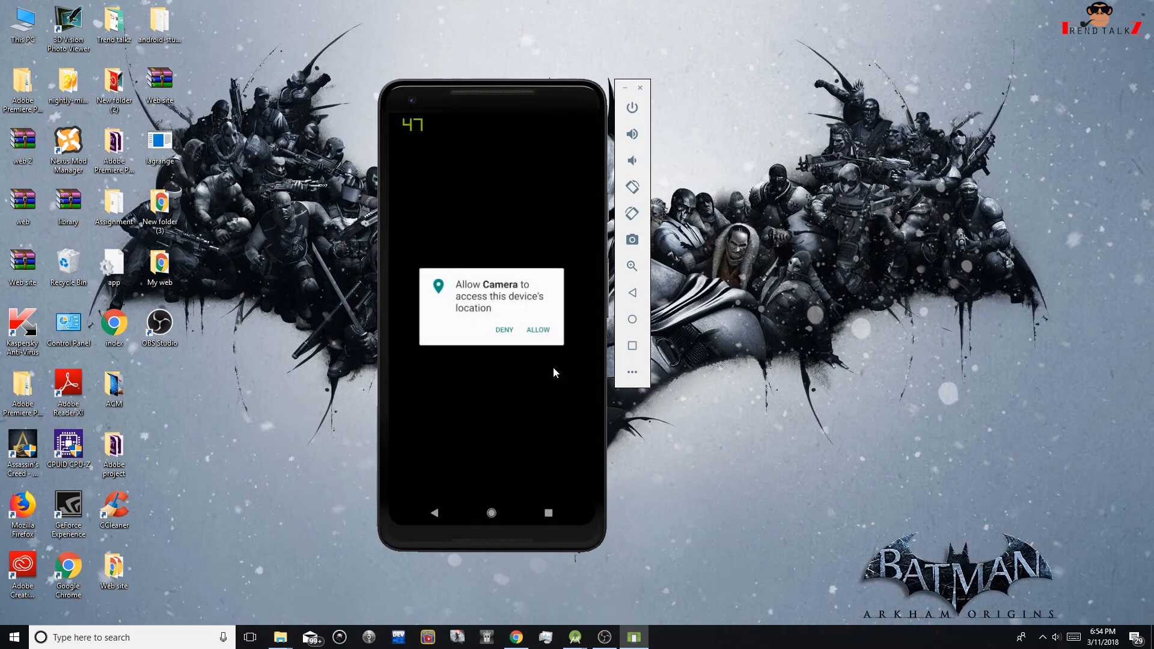
pyautogui.click(536, 330)
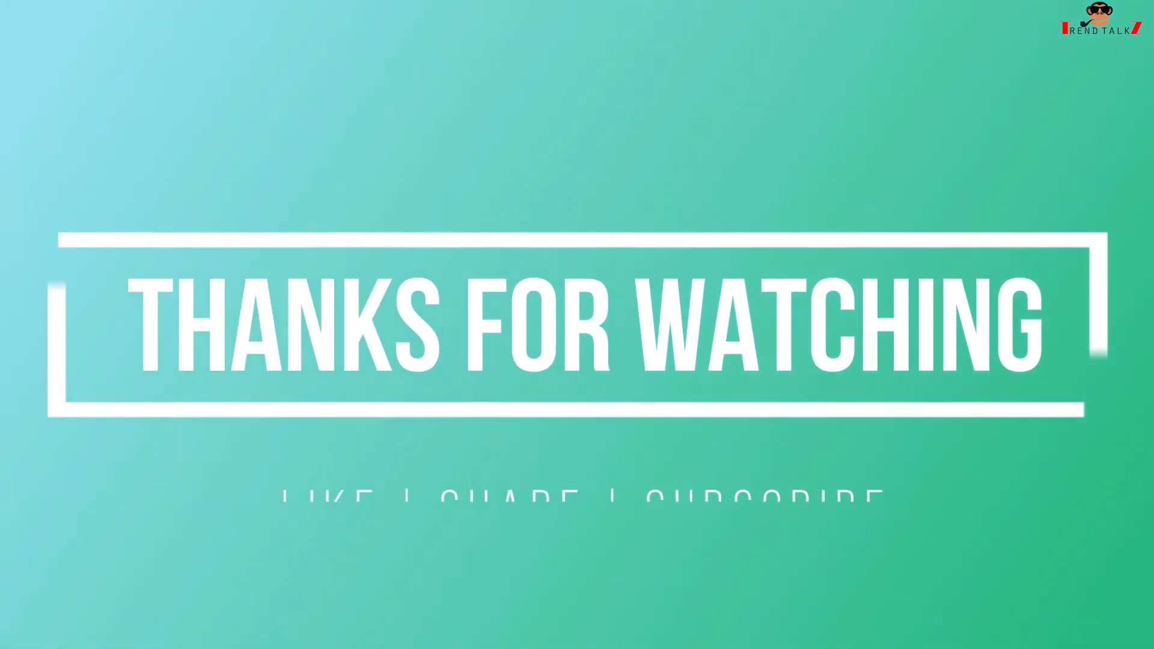